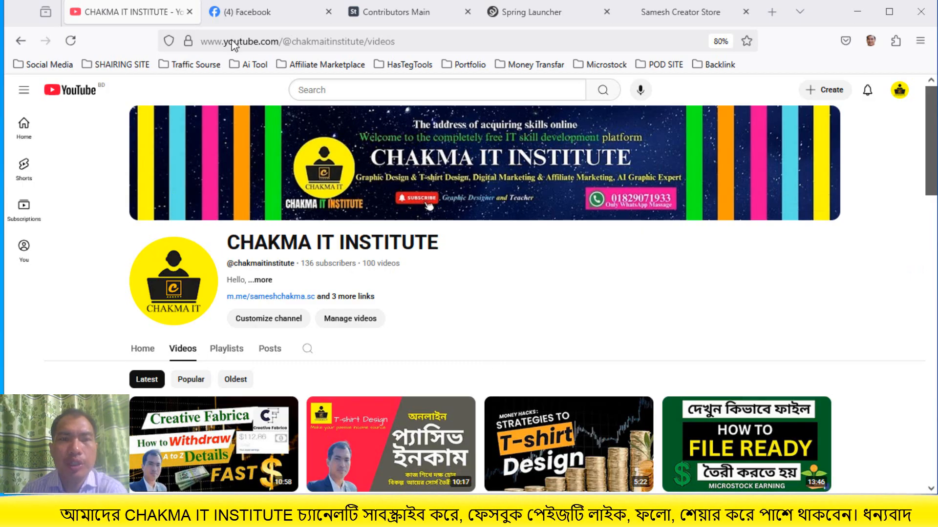
Switch to Facebook and look over the Chakma It Institute page's cover, profile header and intro.
left_click(272, 16)
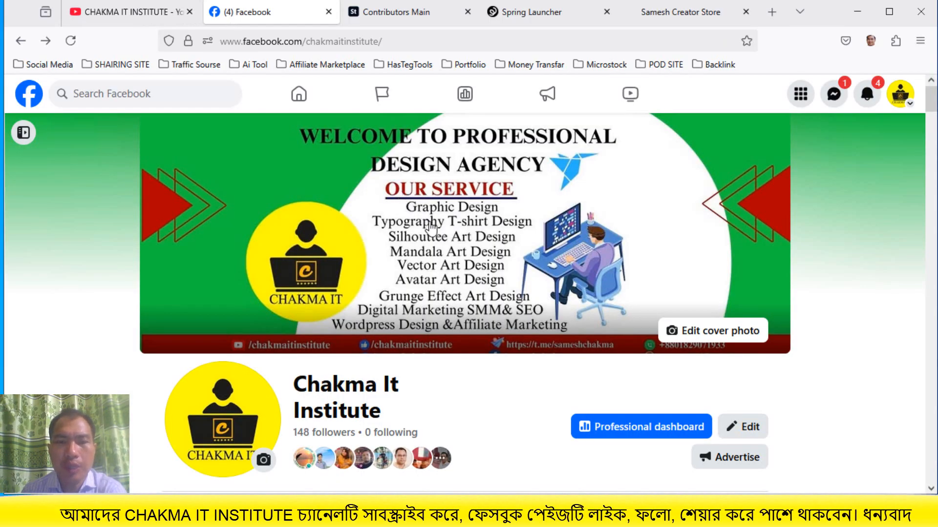
scroll(435, 293, "down", 3)
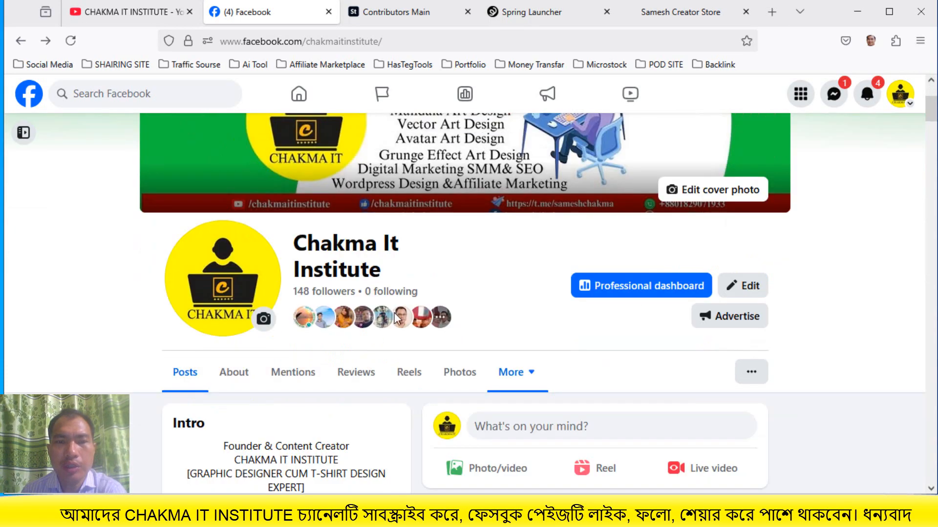
scroll(461, 280, "up", 3)
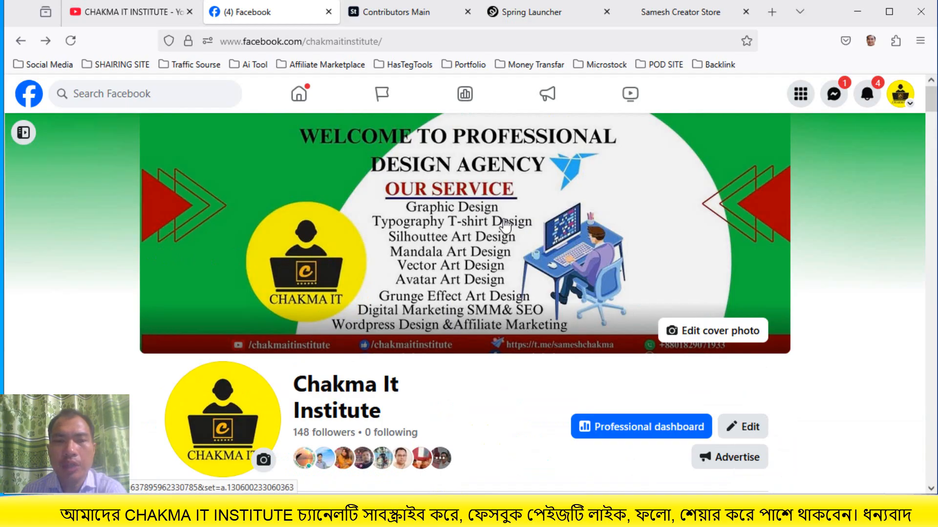
scroll(505, 226, "down", 3)
scroll(505, 226, "up", 3)
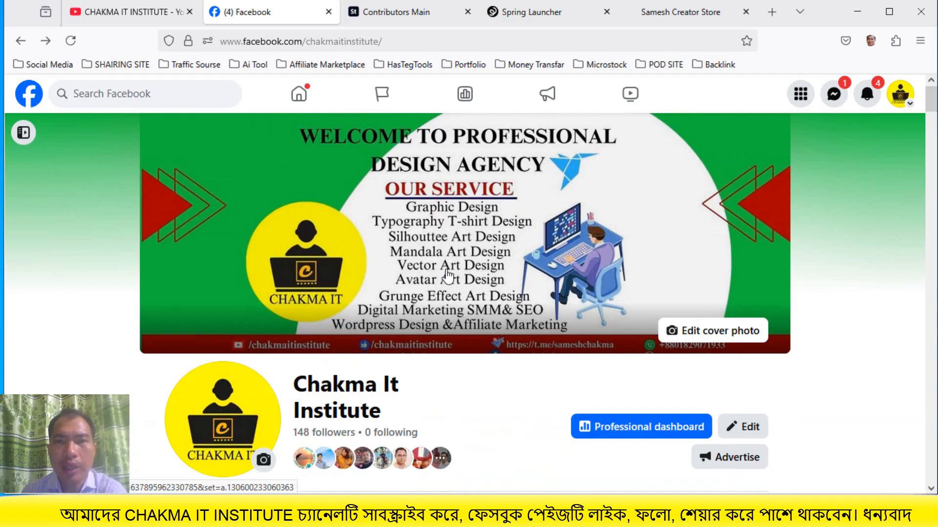
Switch to the Spring creator storefront and browse its banner and featured products.
left_click(533, 13)
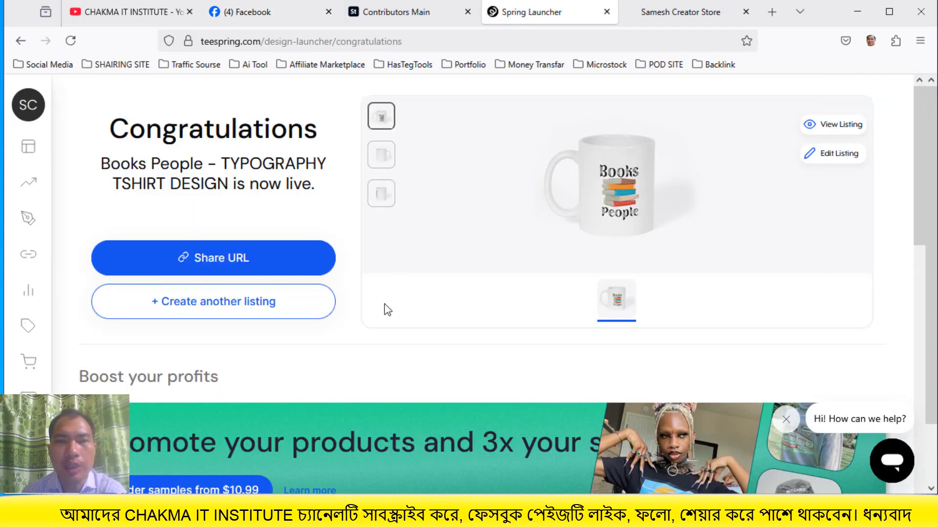
left_click(668, 17)
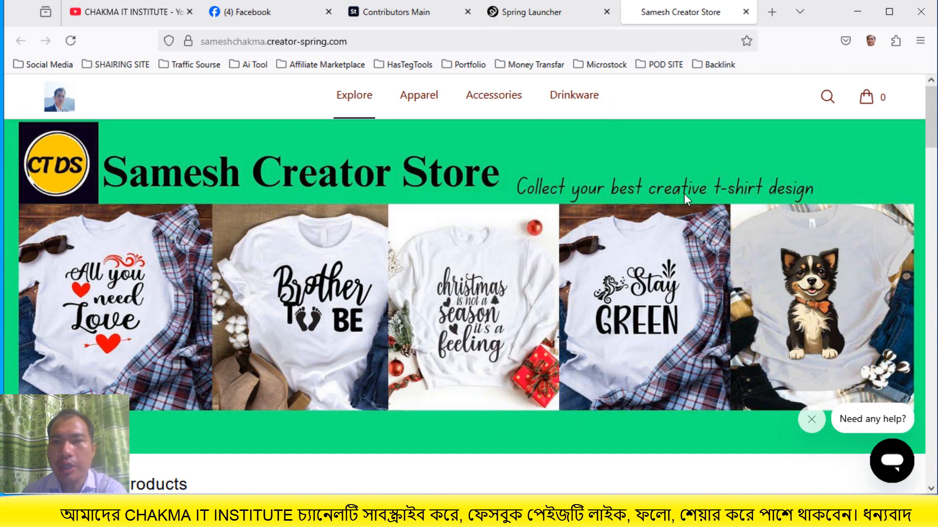
scroll(372, 326, "down", 10)
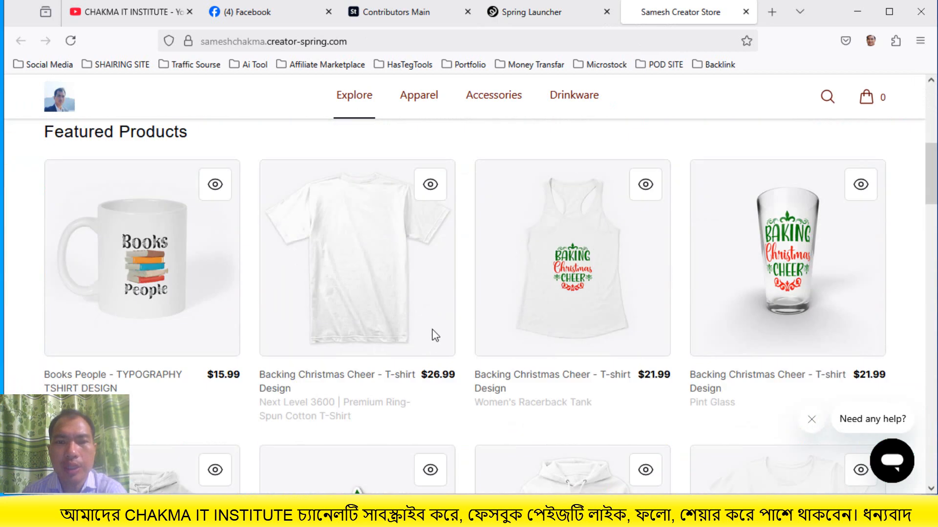
scroll(306, 336, "up", 1)
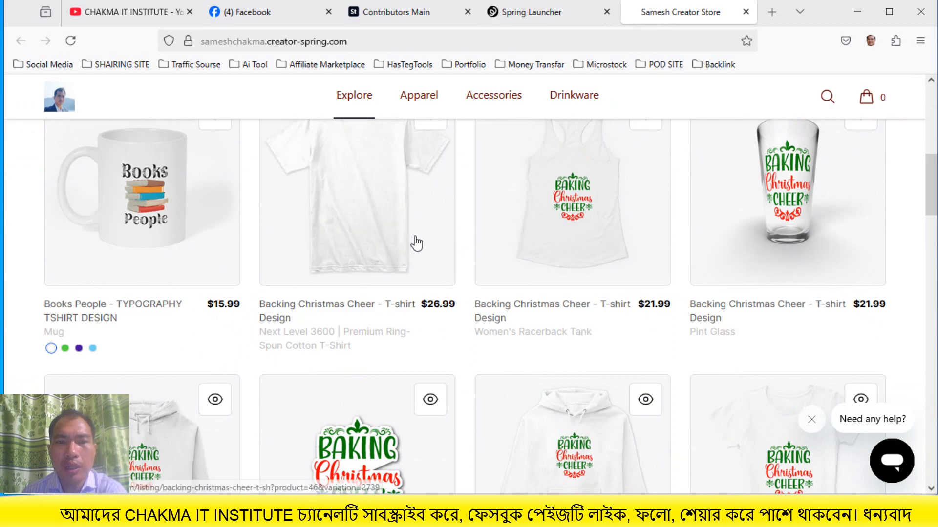
scroll(456, 341, "down", 3)
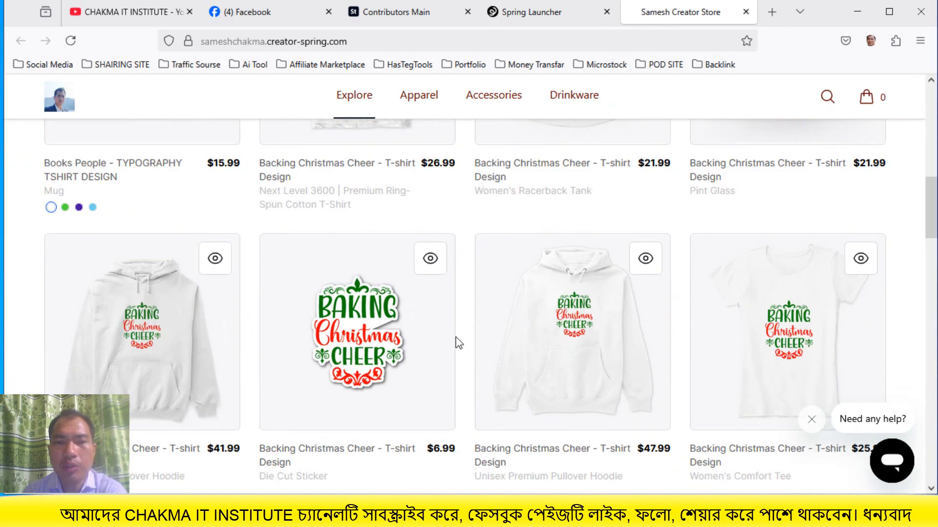
scroll(457, 342, "down", 10)
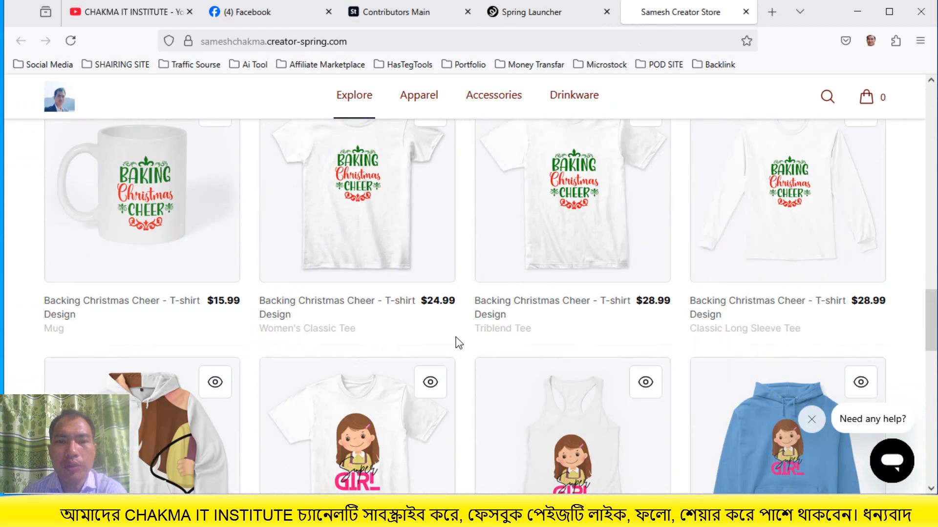
scroll(458, 342, "down", 7)
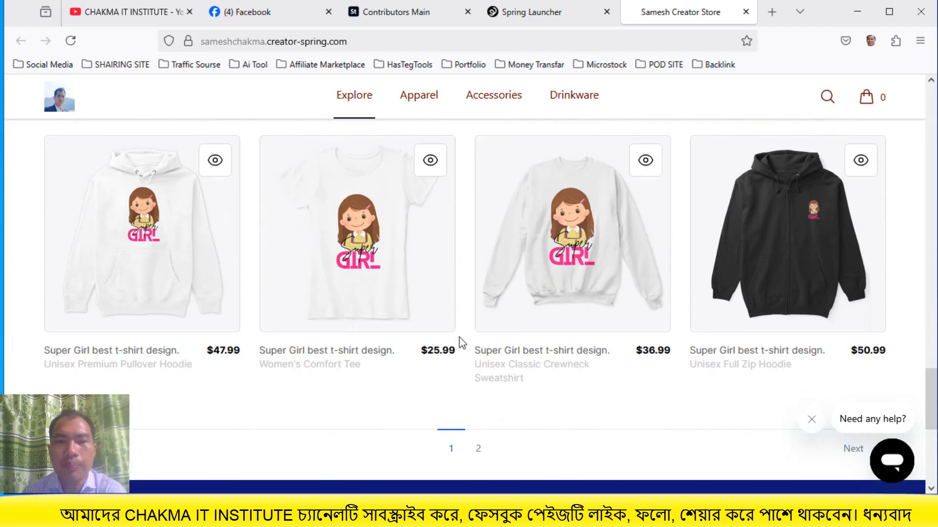
scroll(462, 343, "up", 10)
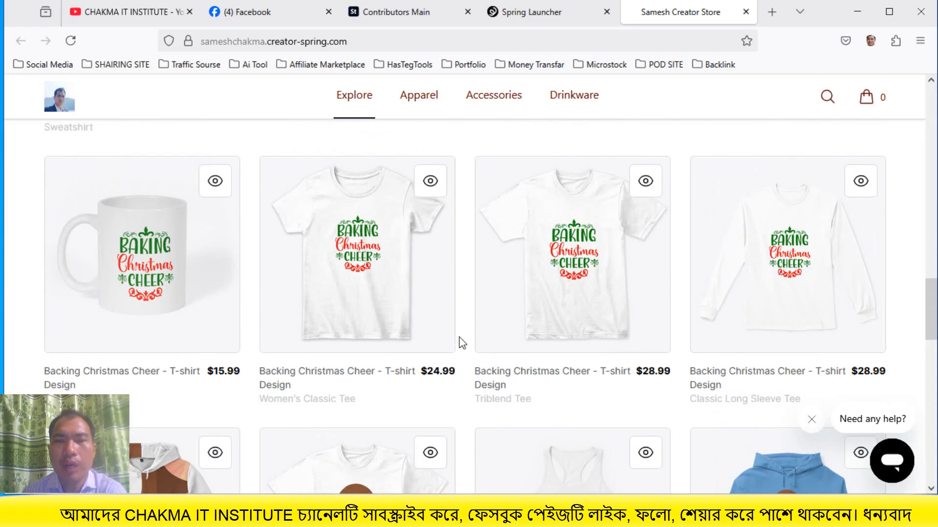
scroll(459, 337, "down", 8)
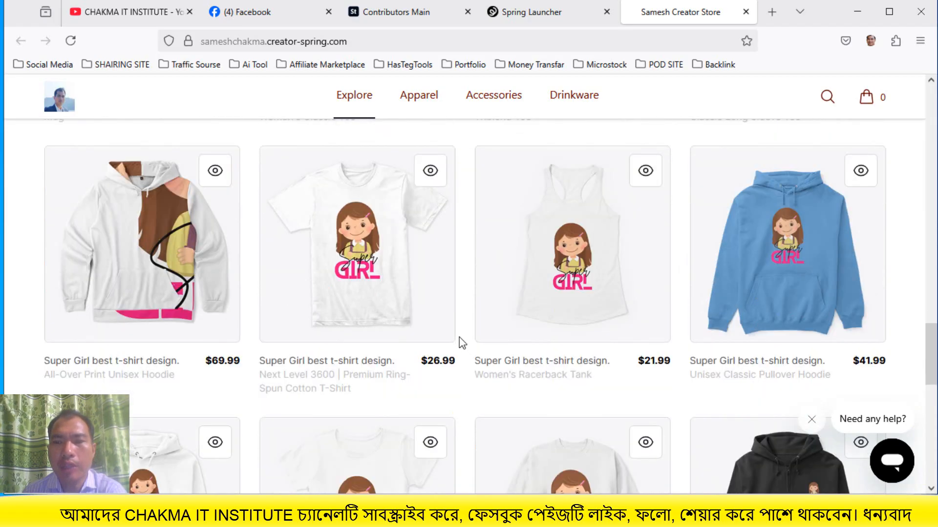
scroll(459, 337, "down", 3)
scroll(459, 340, "up", 15)
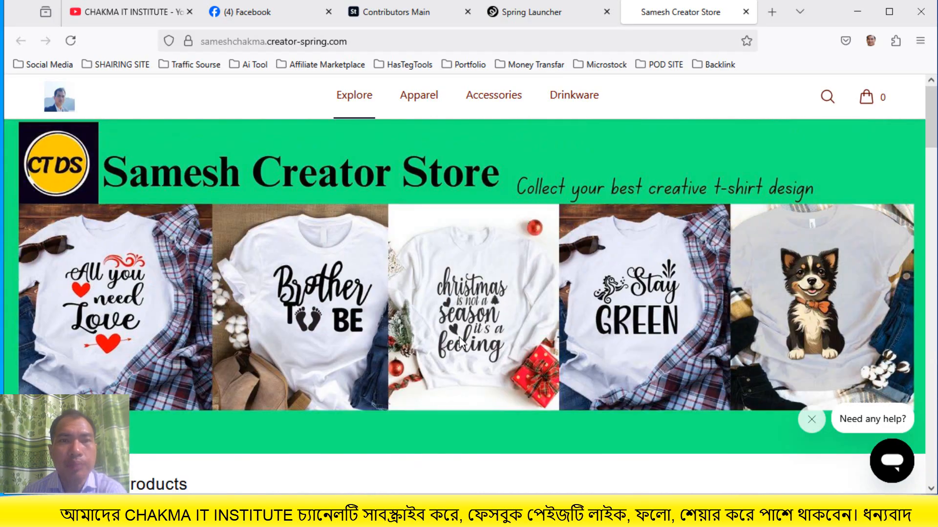
mouse_move(408, 98)
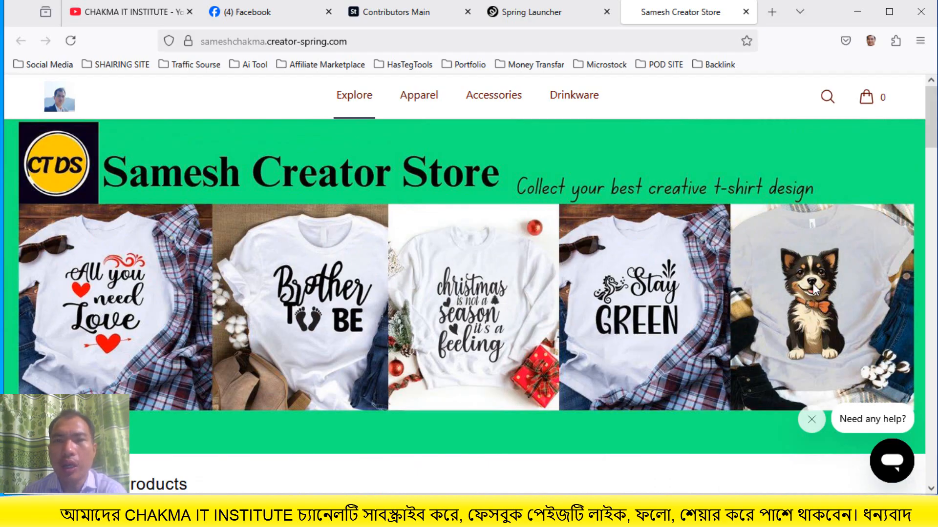
Return to the Spring launcher and start creating a new listing.
left_click(529, 14)
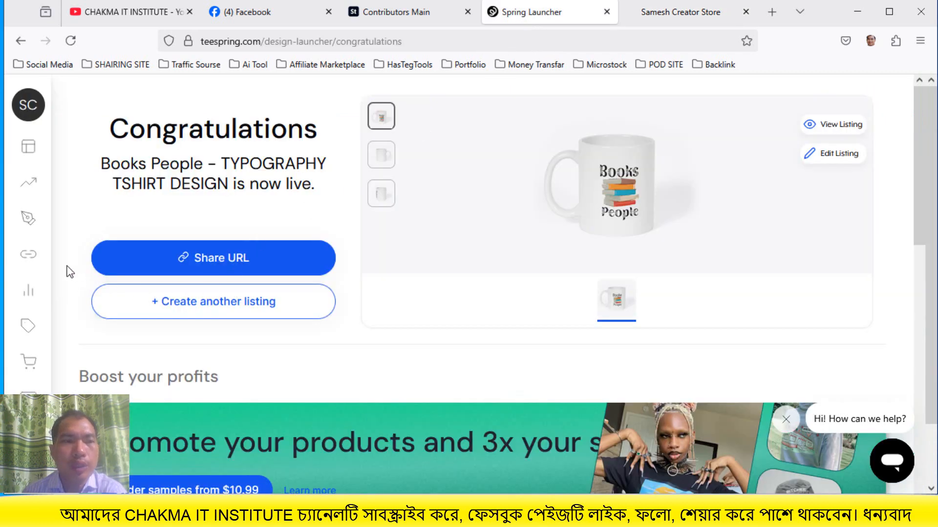
mouse_move(34, 247)
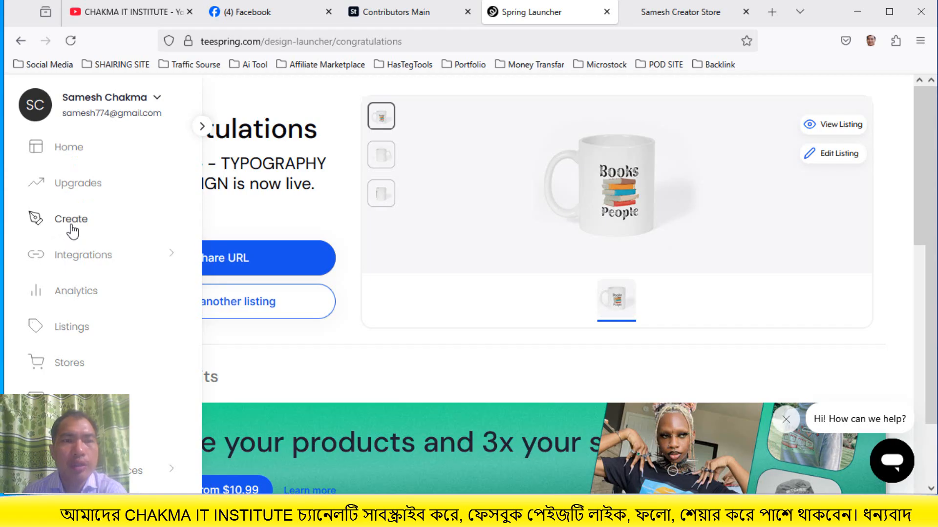
left_click(71, 220)
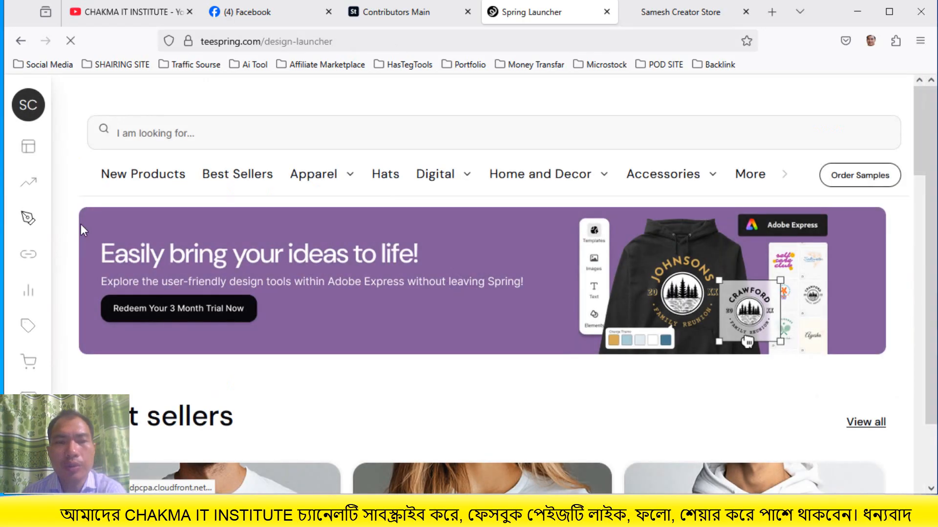
From the Best Sellers category, choose the Next Level 3600 | Premium Ring-Spun Cotton T-Shirt as the product to design.
scroll(381, 351, "down", 4)
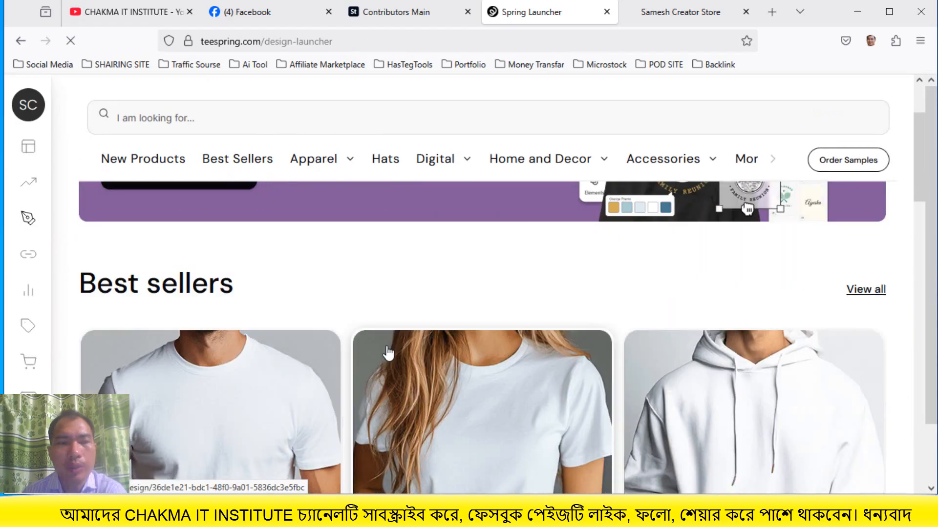
scroll(361, 355, "down", 1)
scroll(361, 354, "up", 2)
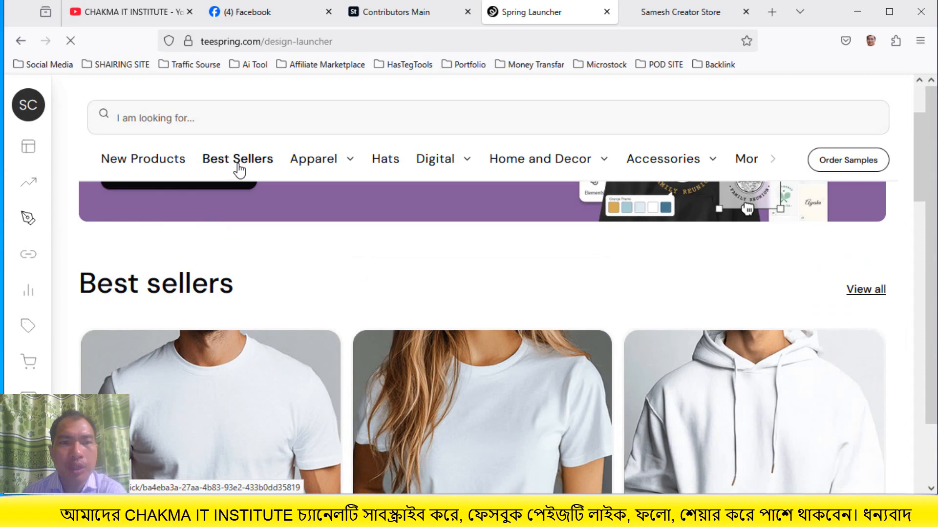
left_click(240, 169)
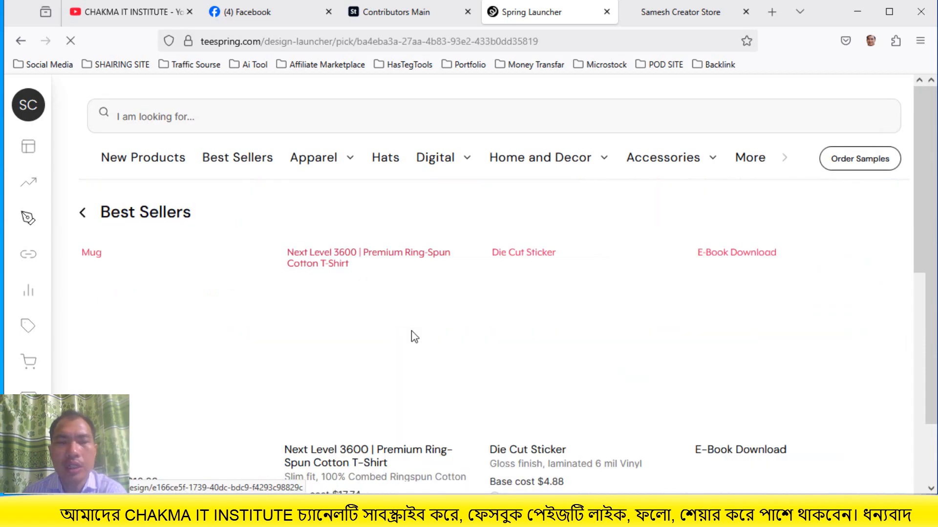
scroll(411, 331, "down", 3)
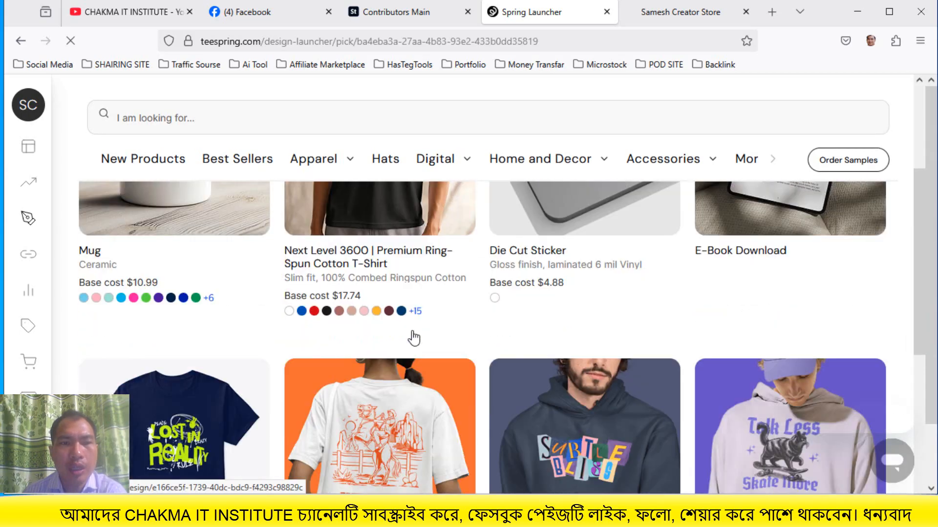
scroll(412, 332, "up", 4)
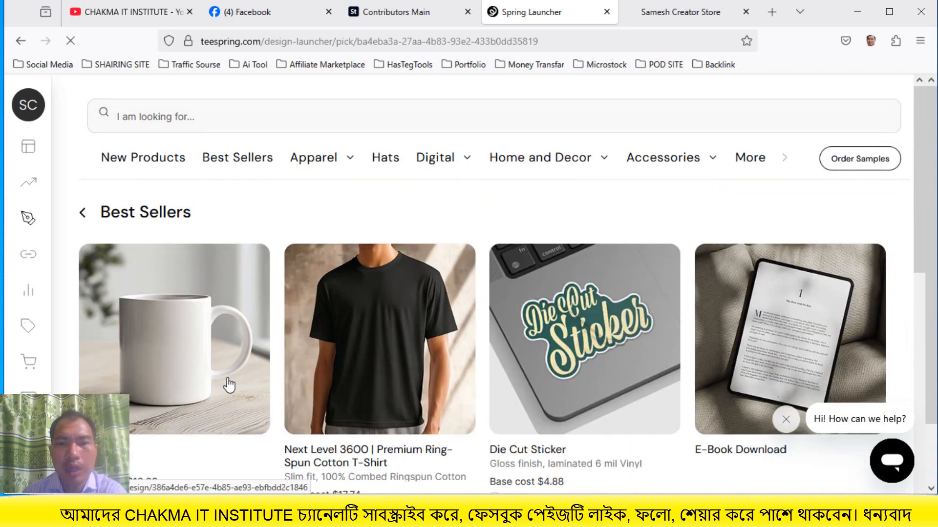
scroll(331, 378, "down", 3)
scroll(341, 376, "up", 1)
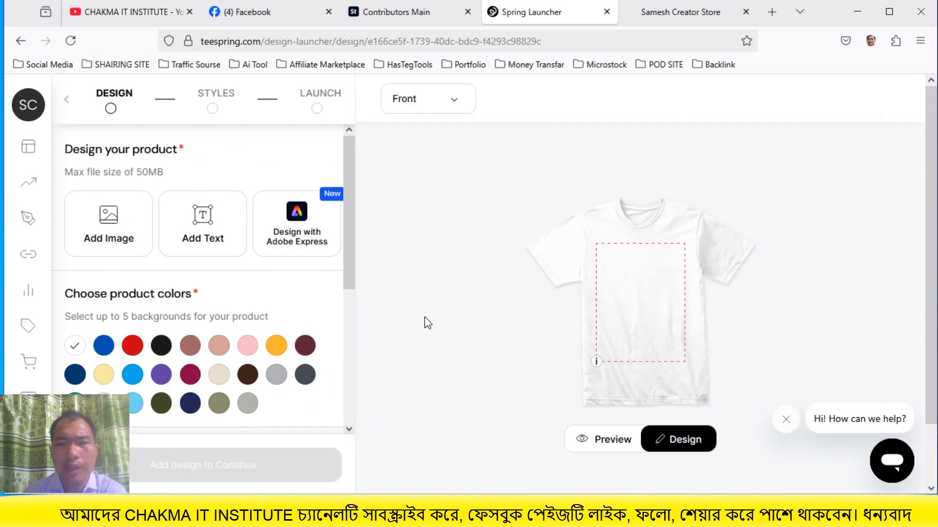
scroll(543, 360, "down", 2)
scroll(644, 246, "up", 2)
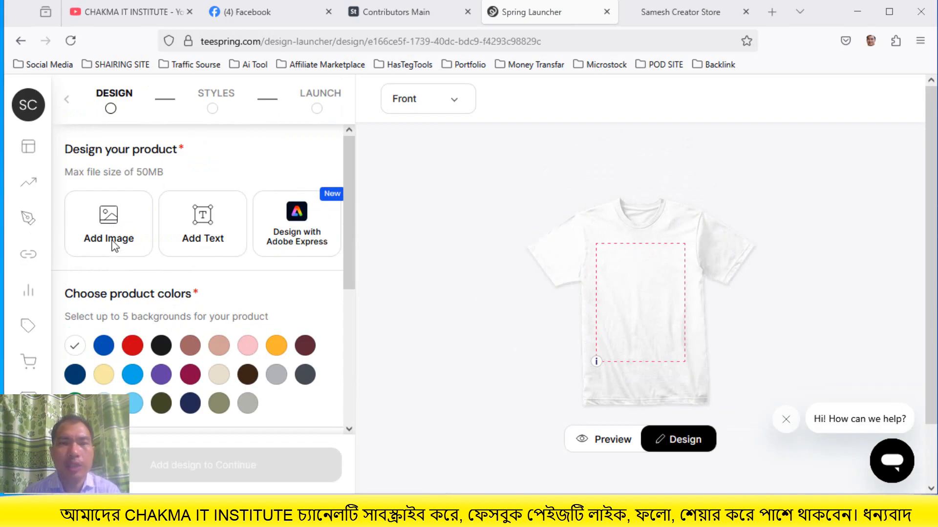
Upload Introvert in Disguise-01.png from the 9 May 25 > Introvert in Disguise folder as the T-shirt's front artwork.
left_click(104, 225)
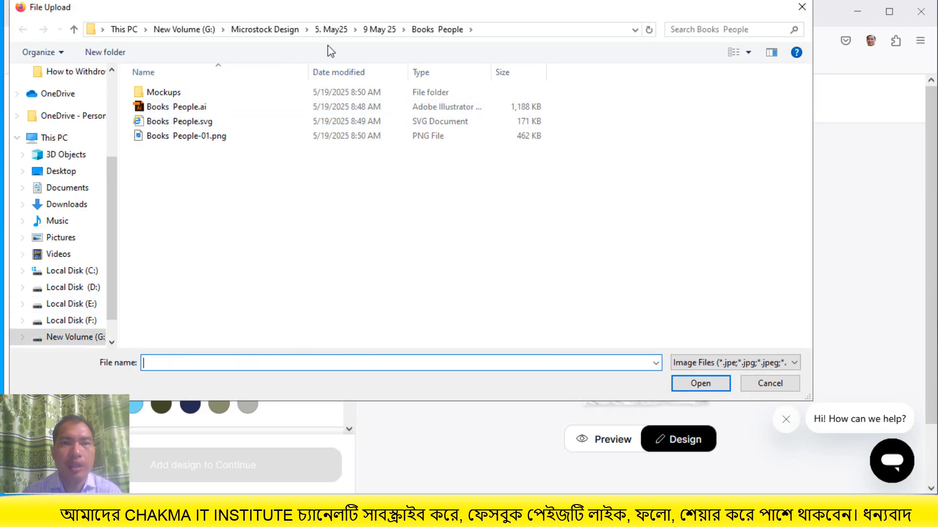
left_click(377, 30)
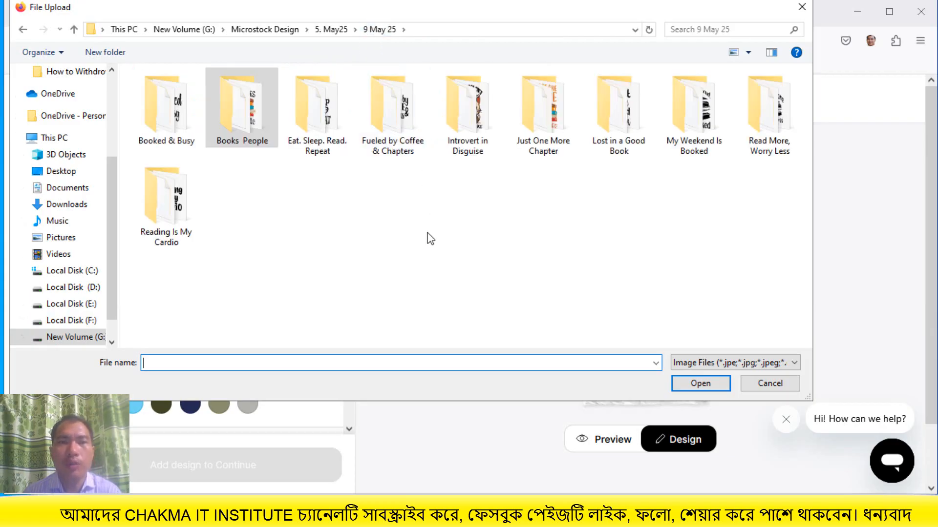
double_click(476, 139)
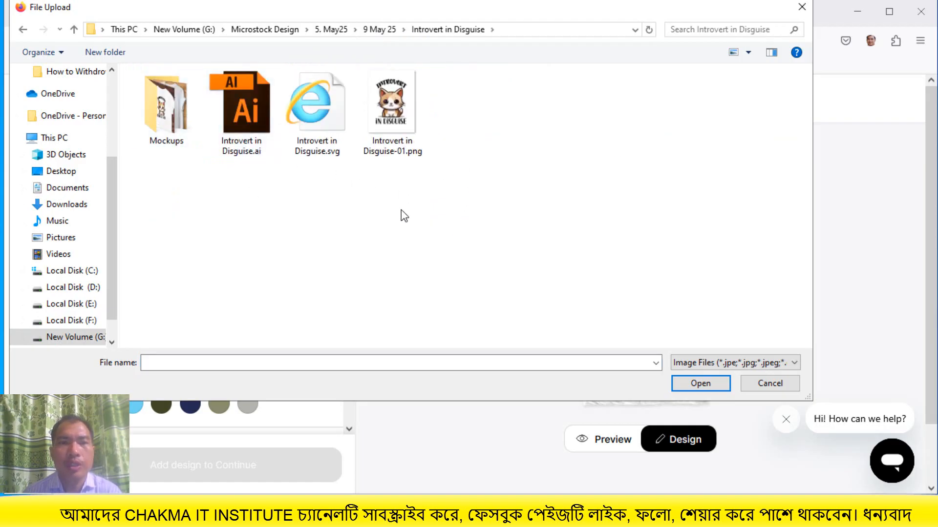
left_click(398, 124)
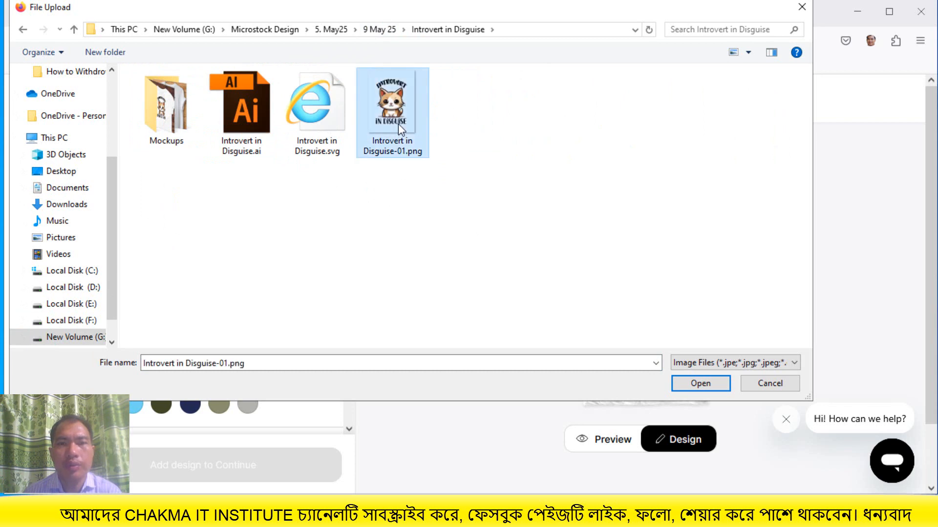
left_click(691, 385)
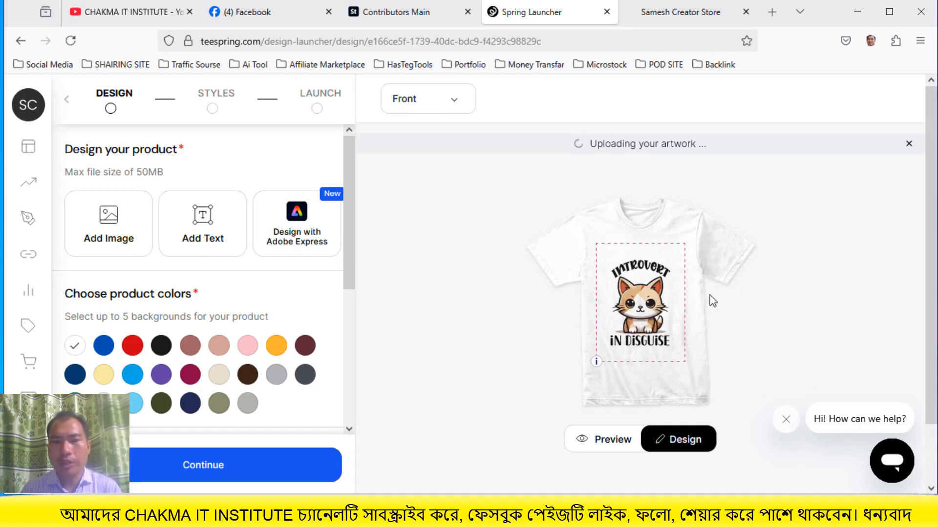
Add golden yellow, green, light pink and grey to the T-shirt's product colors alongside white.
scroll(730, 301, "down", 2)
scroll(730, 301, "up", 2)
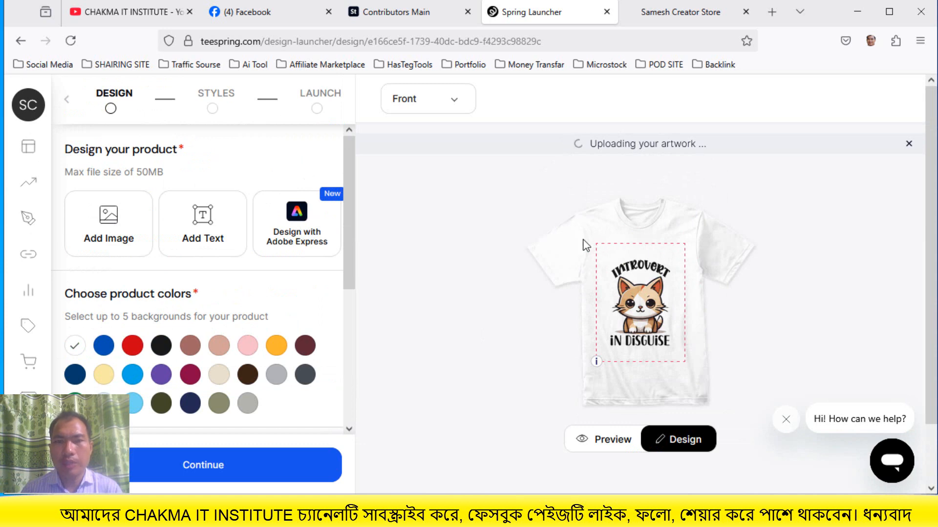
left_click(275, 348)
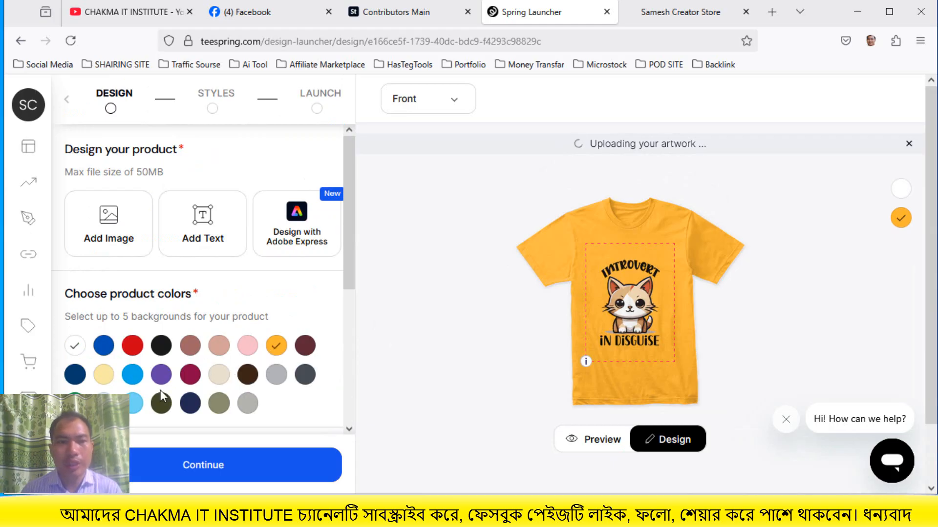
left_click(75, 399)
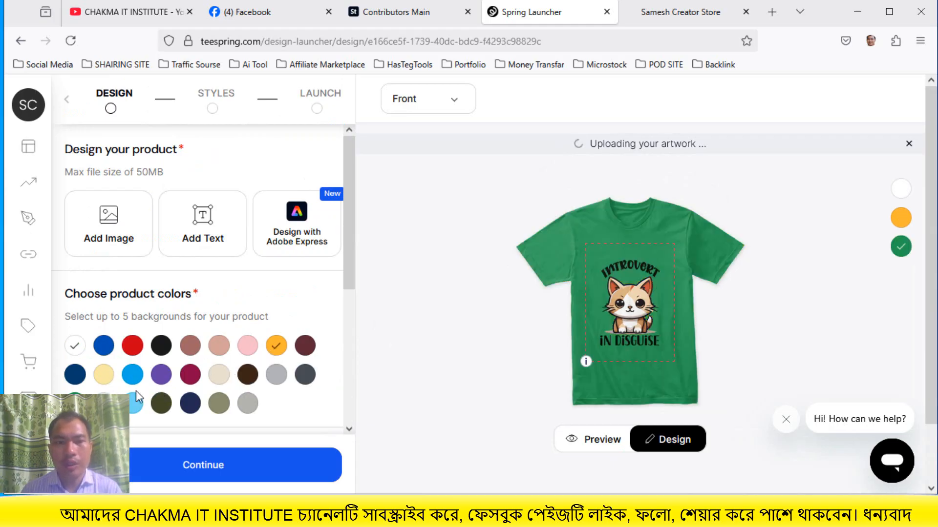
left_click(247, 346)
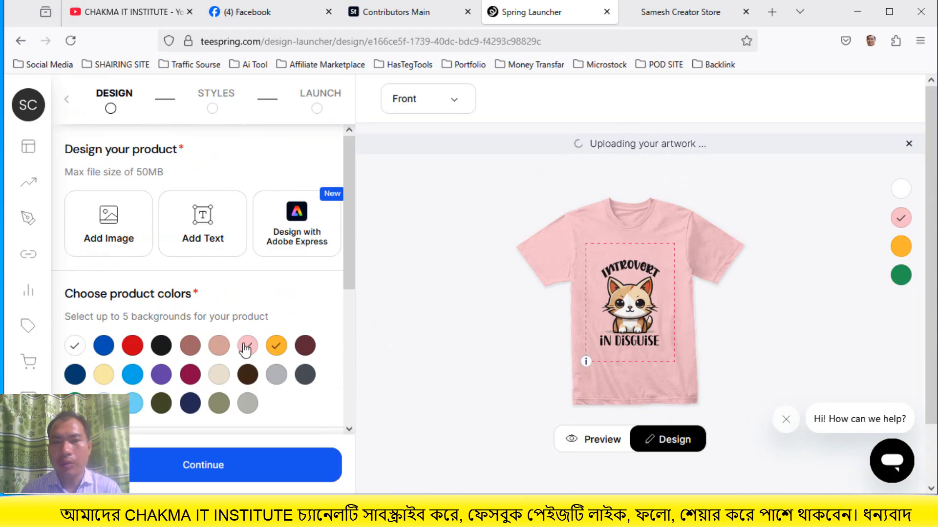
left_click(276, 374)
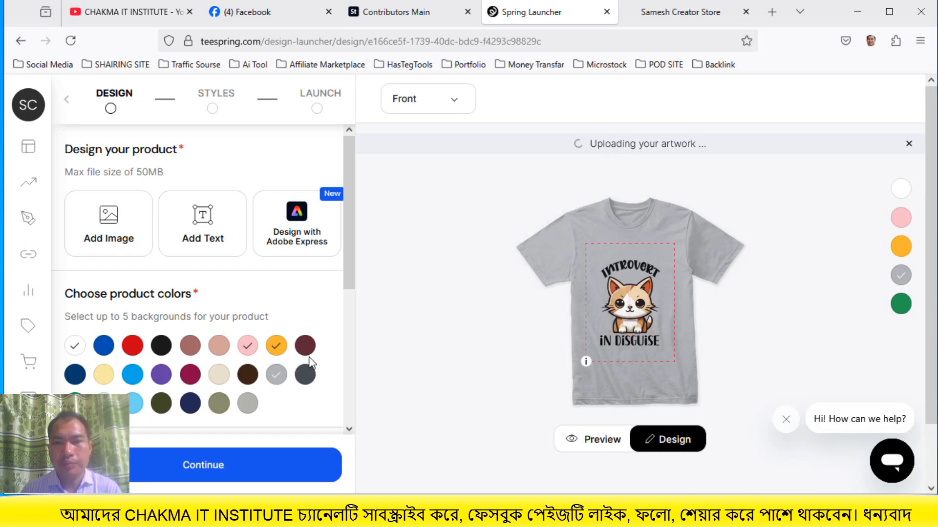
Preview the Introvert in Disguise artwork on the white and light pink T-shirts.
left_click(900, 220)
left_click(898, 196)
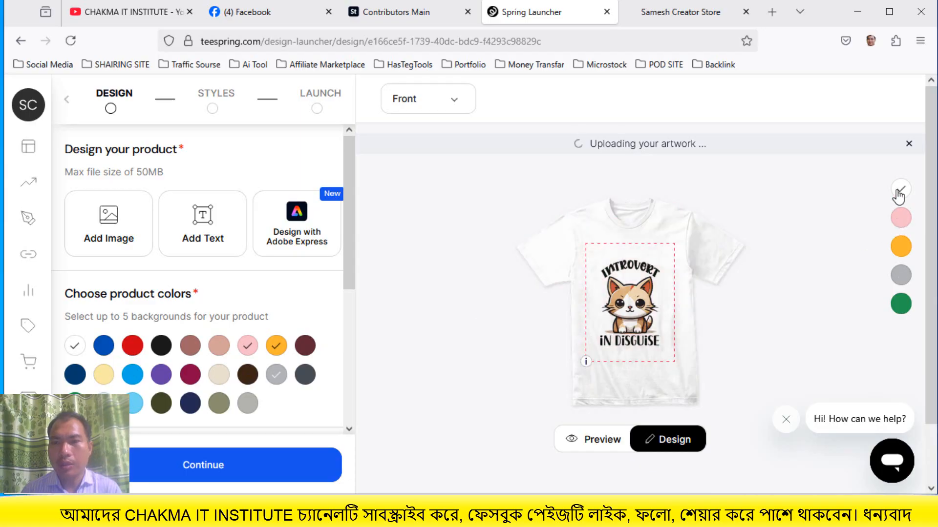
left_click(902, 220)
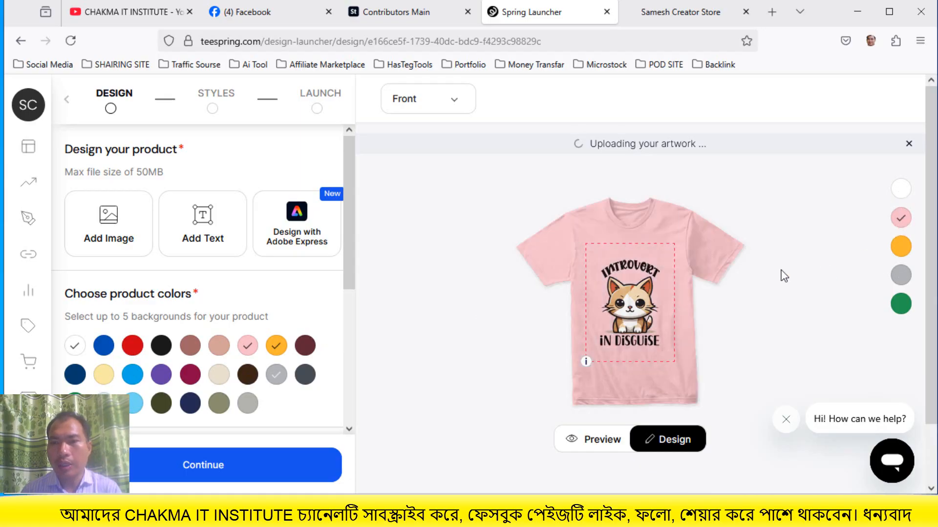
scroll(490, 346, "down", 2)
scroll(491, 346, "up", 2)
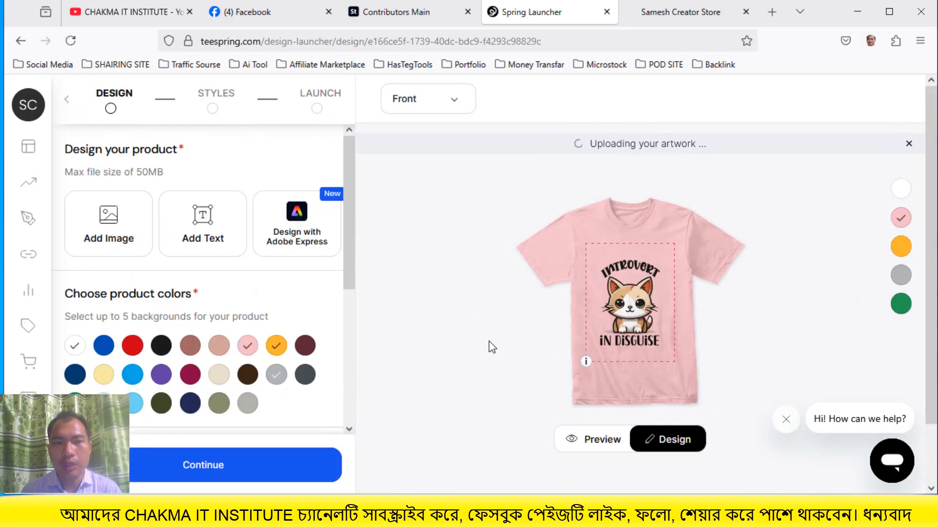
Make golden yellow the T-shirt's displayed color and continue to the product styles stage.
left_click(901, 247)
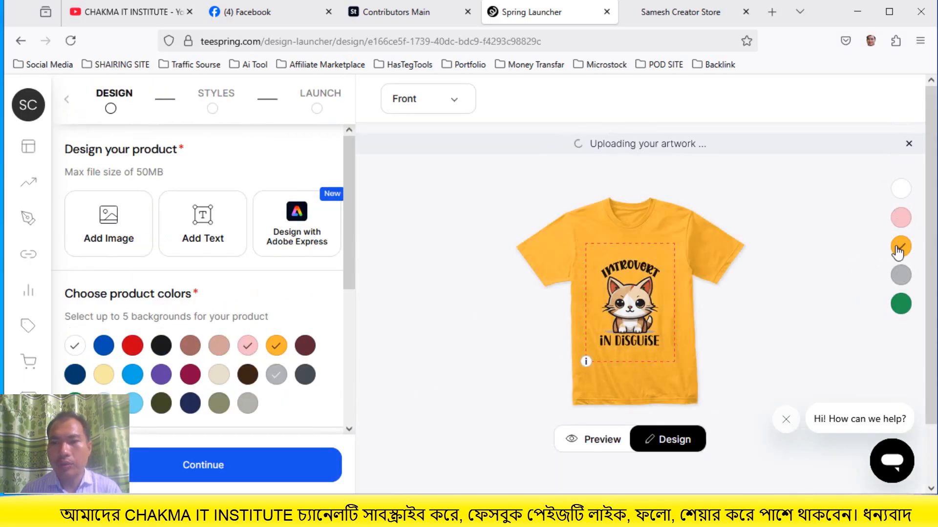
scroll(462, 376, "down", 2)
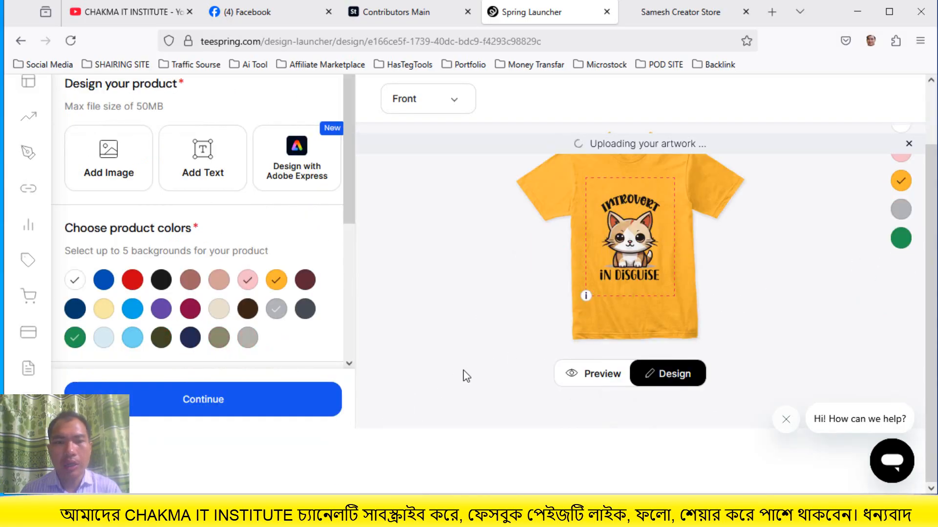
left_click(206, 408)
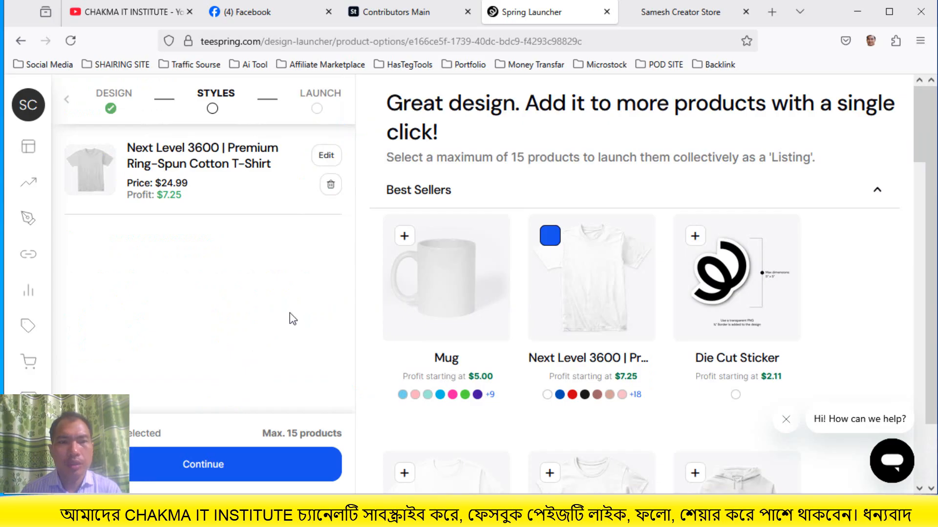
Examine how the artwork appears on the suggested Best Sellers products, including the mug, sticker, tees and hoodie.
scroll(322, 327, "down", 2)
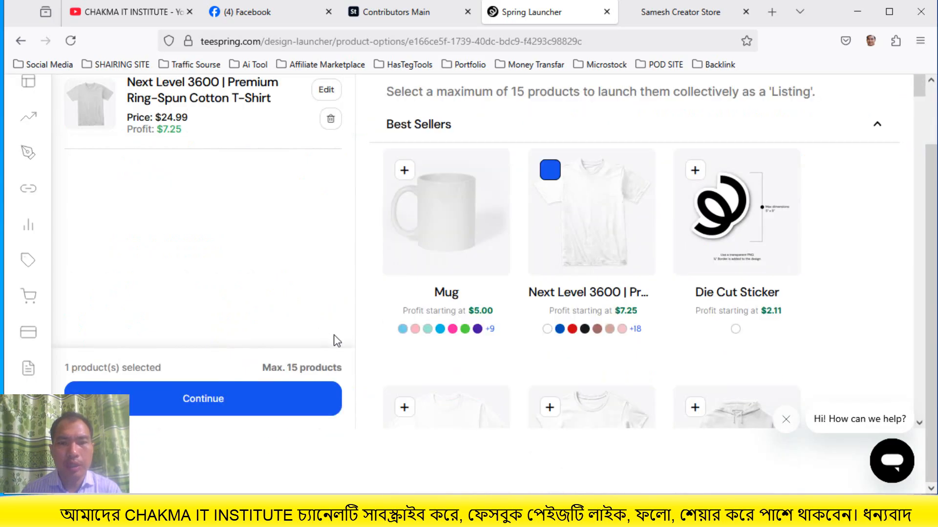
scroll(339, 306, "up", 2)
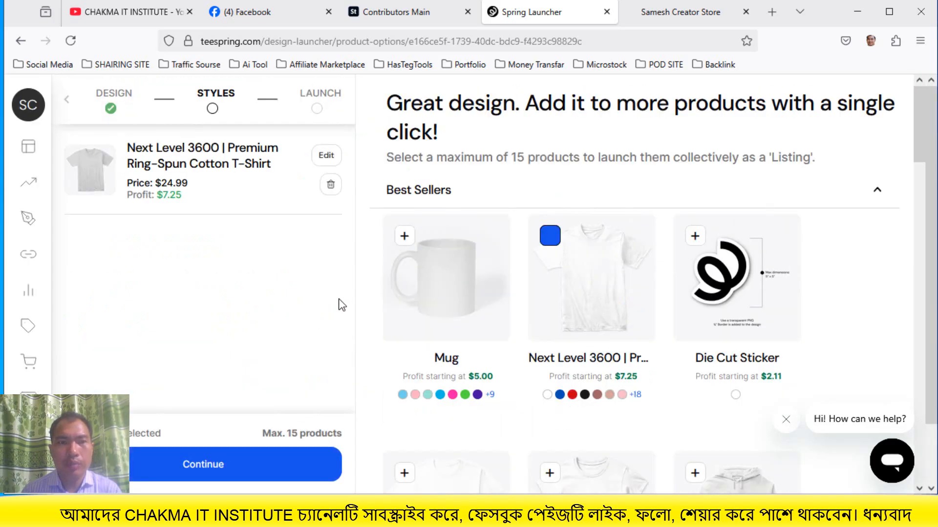
scroll(279, 325, "down", 2)
scroll(357, 352, "up", 2)
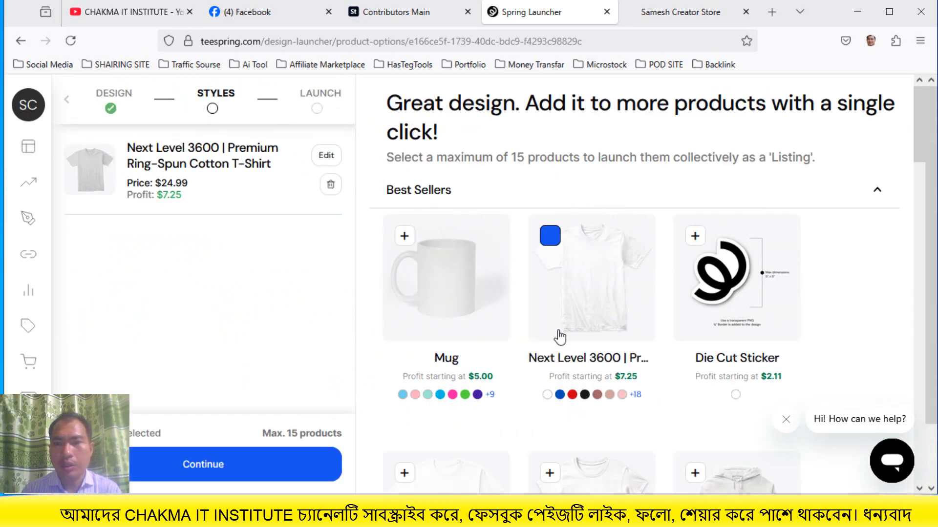
scroll(562, 337, "down", 4)
scroll(573, 340, "down", 3)
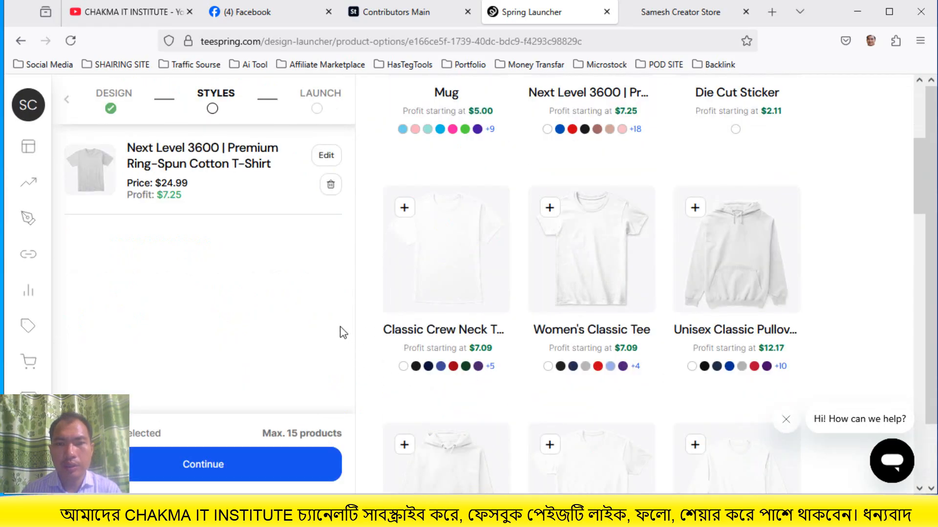
scroll(500, 305, "up", 4)
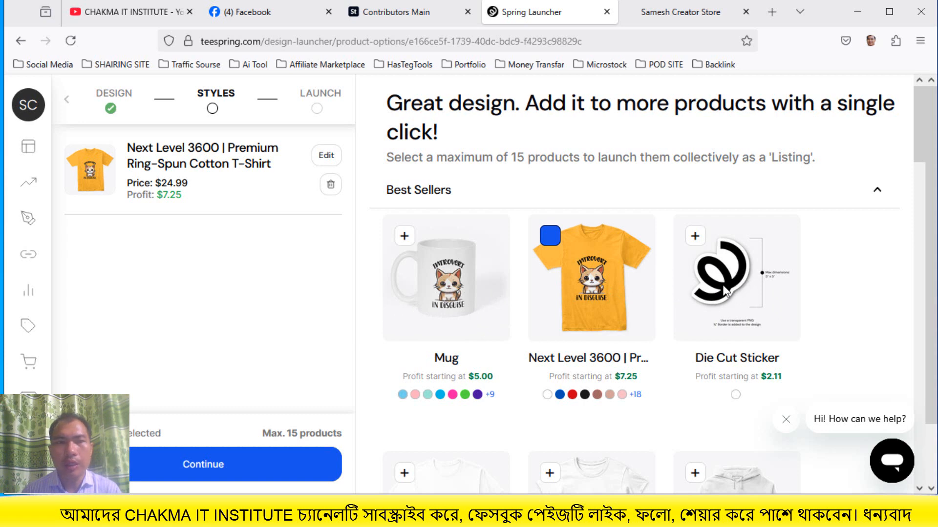
scroll(733, 299, "down", 2)
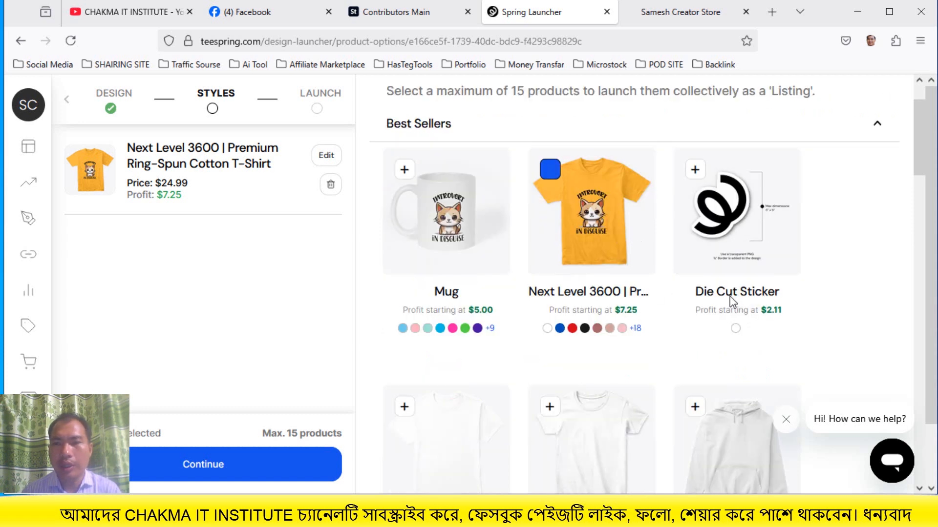
scroll(744, 297, "down", 3)
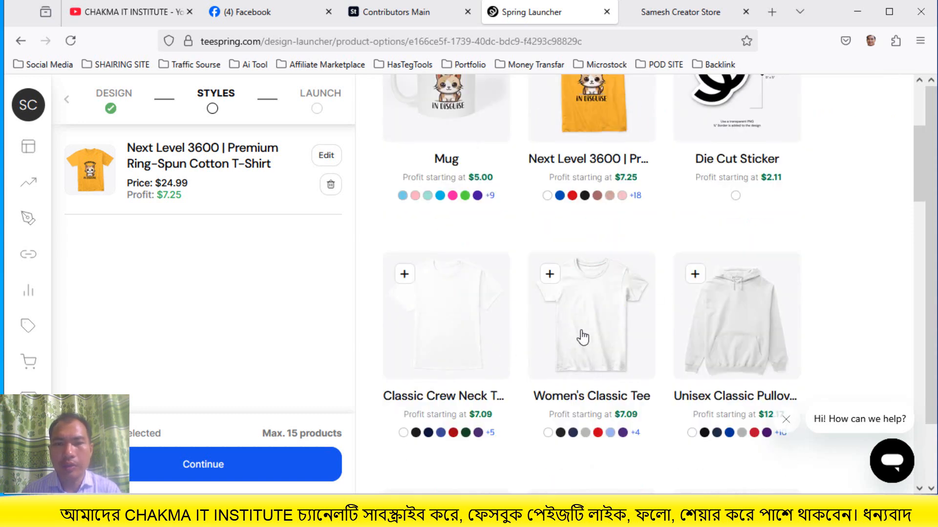
scroll(569, 266, "up", 5)
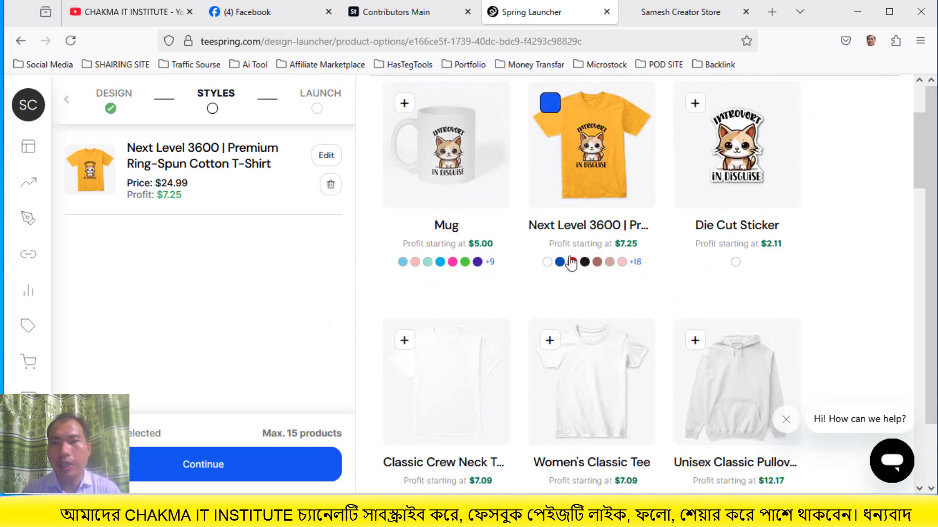
scroll(693, 335, "down", 3)
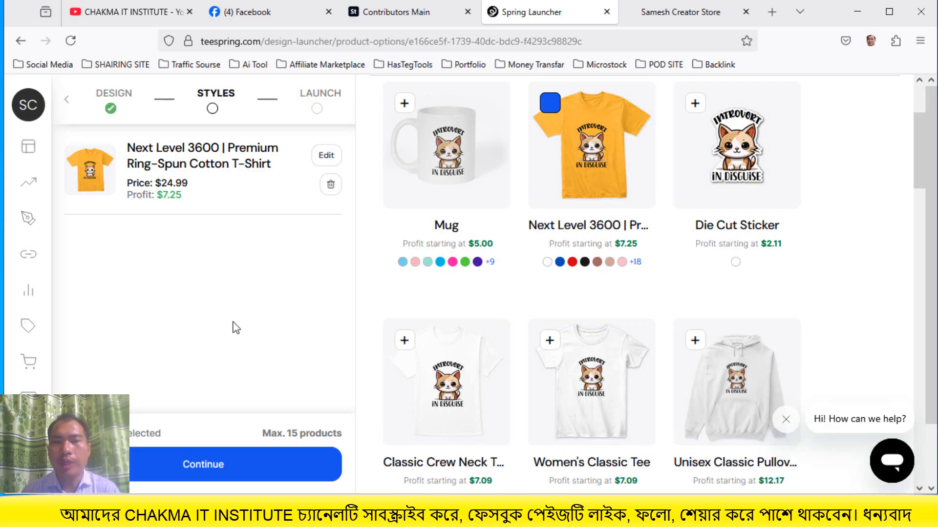
scroll(234, 326, "down", 2)
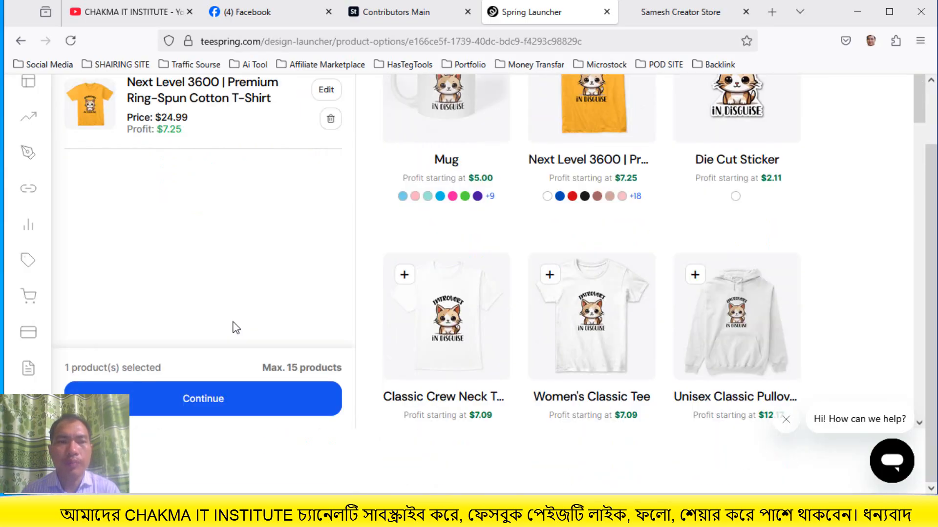
scroll(228, 280, "up", 2)
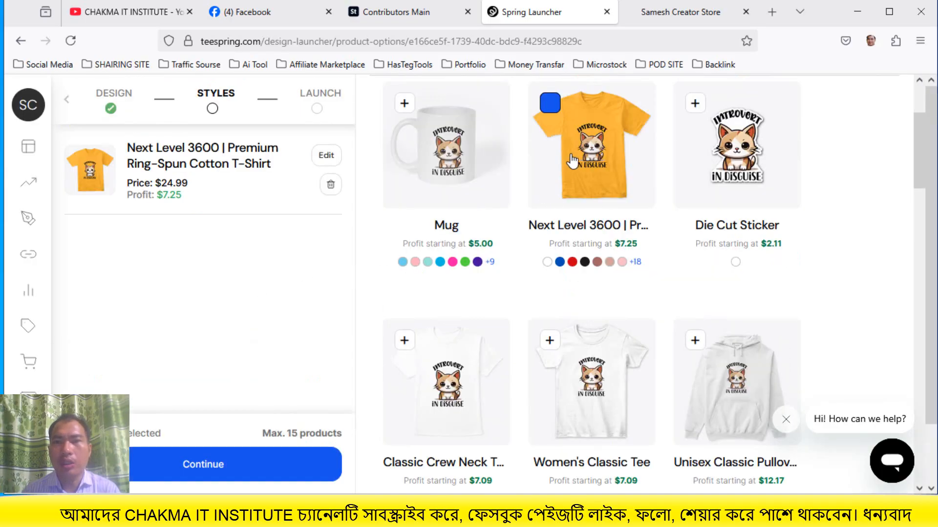
scroll(275, 297, "down", 2)
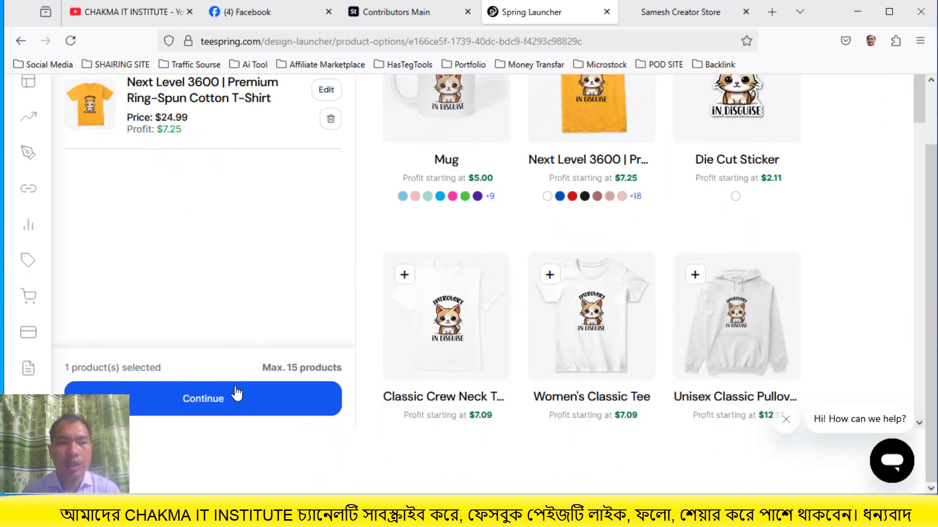
Continue to the launch details with only the Next Level 3600 T-shirt selected, ready to enter the new listing's title.
left_click(202, 409)
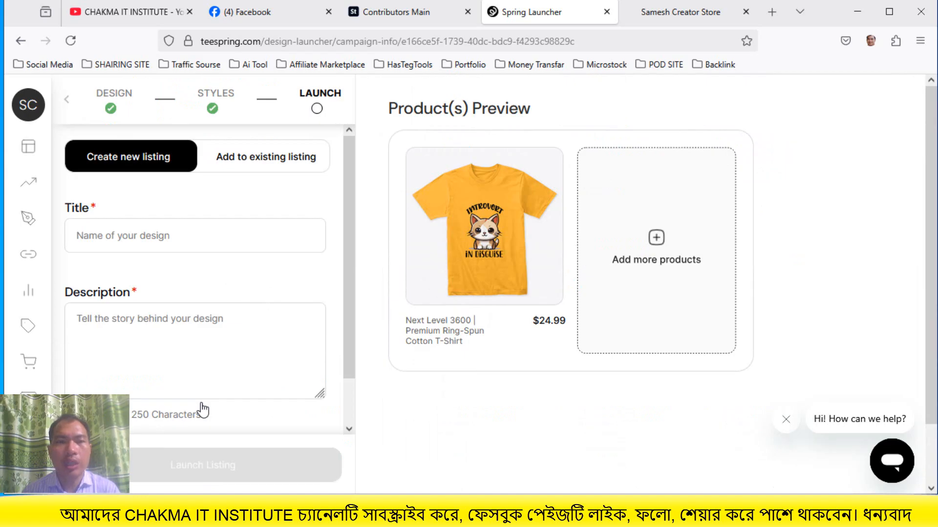
left_click(155, 232)
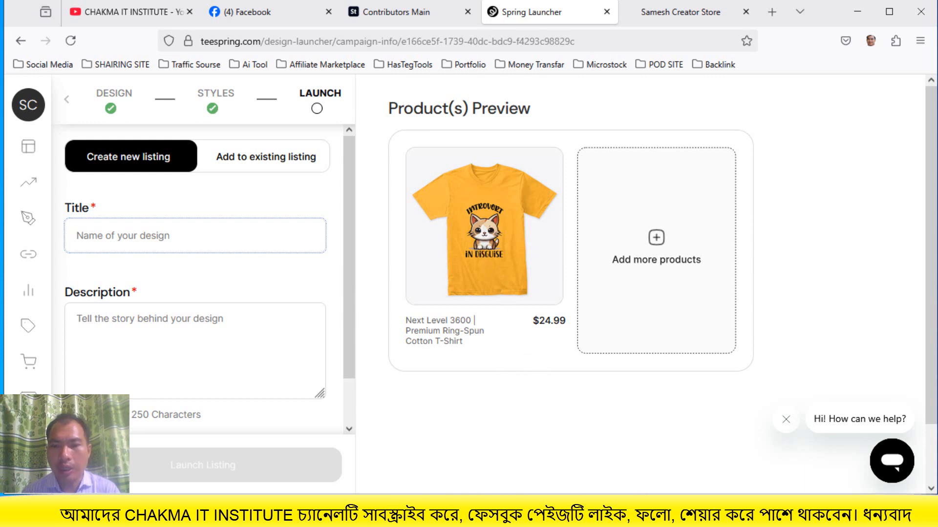
key("alt+Tab")
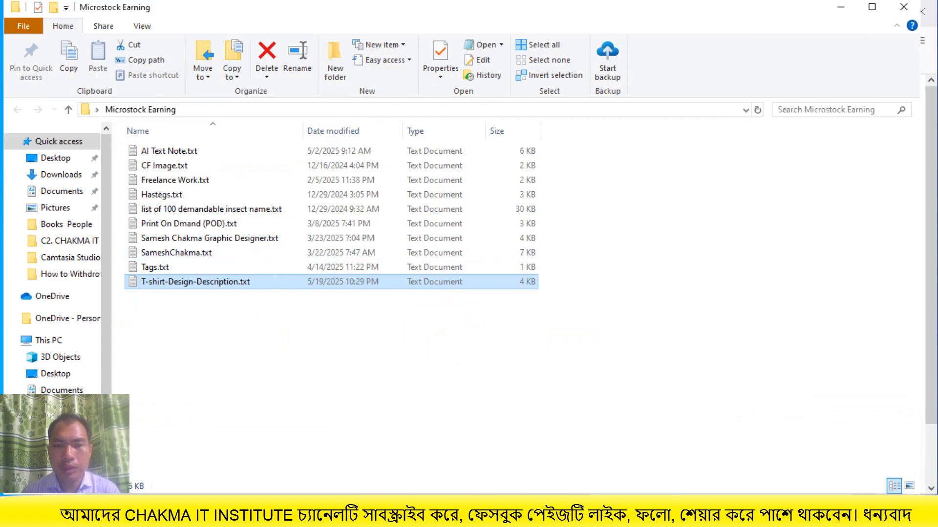
key("alt+Tab")
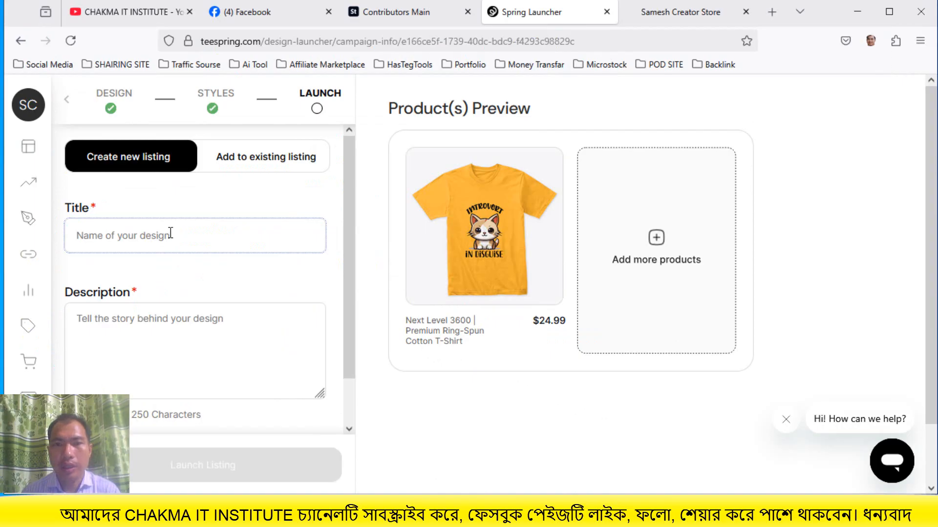
left_click(192, 236)
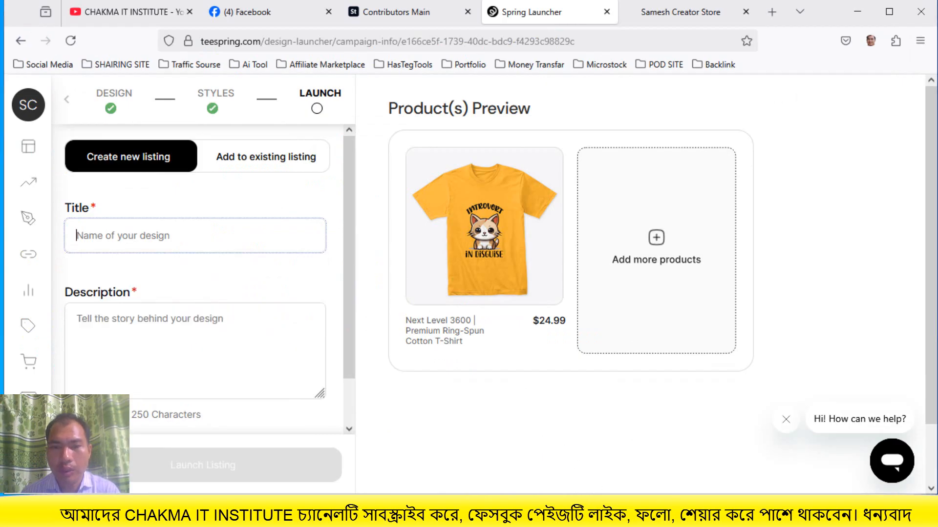
Switch to File Explorer and open New Volume (G:) > Microstock Design > 5. May25 > 9 May 25.
key("alt+Tab")
scroll(72, 387, "down", 2)
scroll(57, 259, "down", 1)
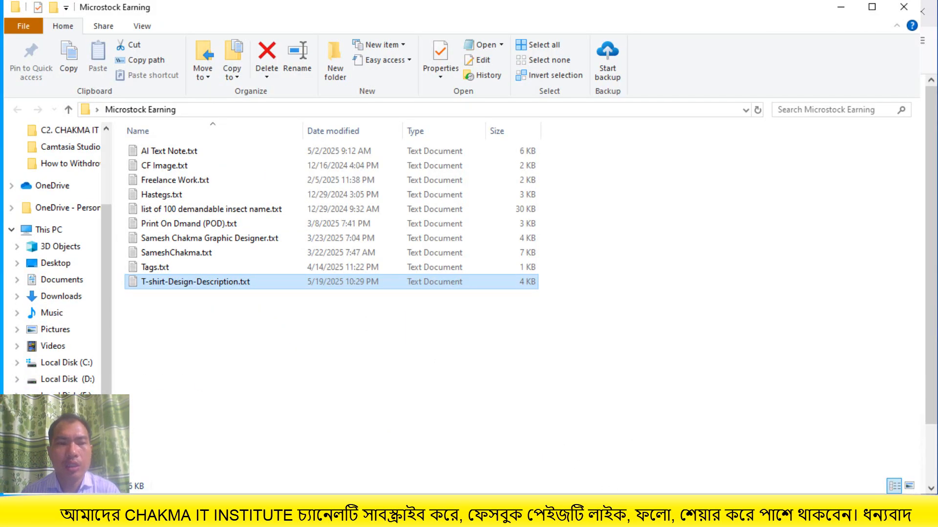
left_click(59, 429)
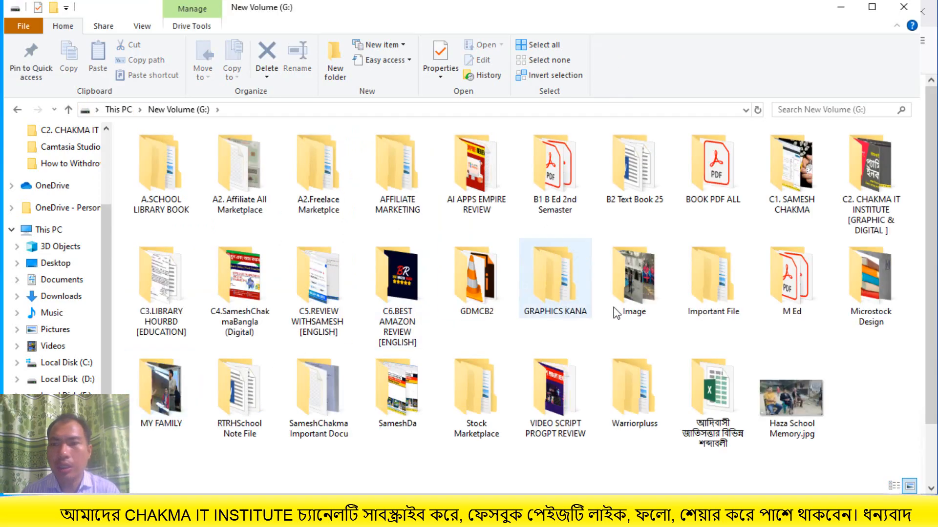
double_click(880, 290)
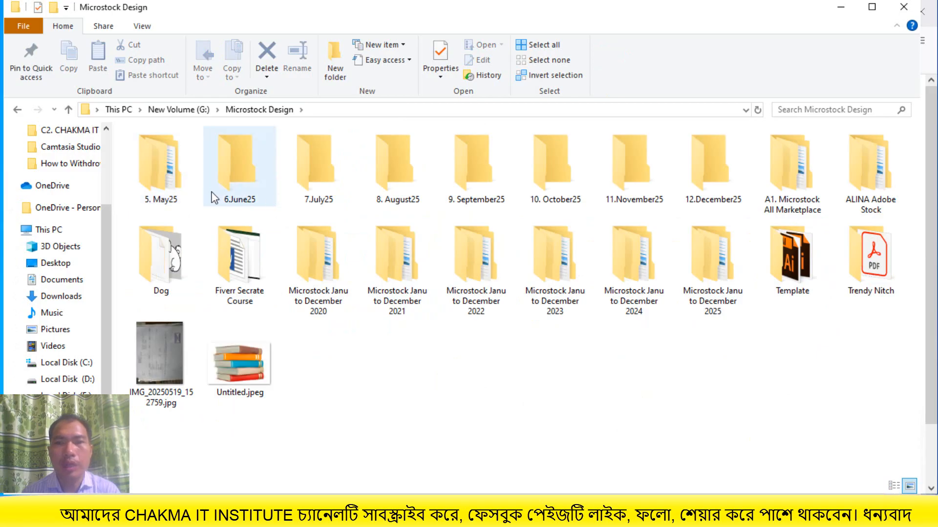
double_click(164, 180)
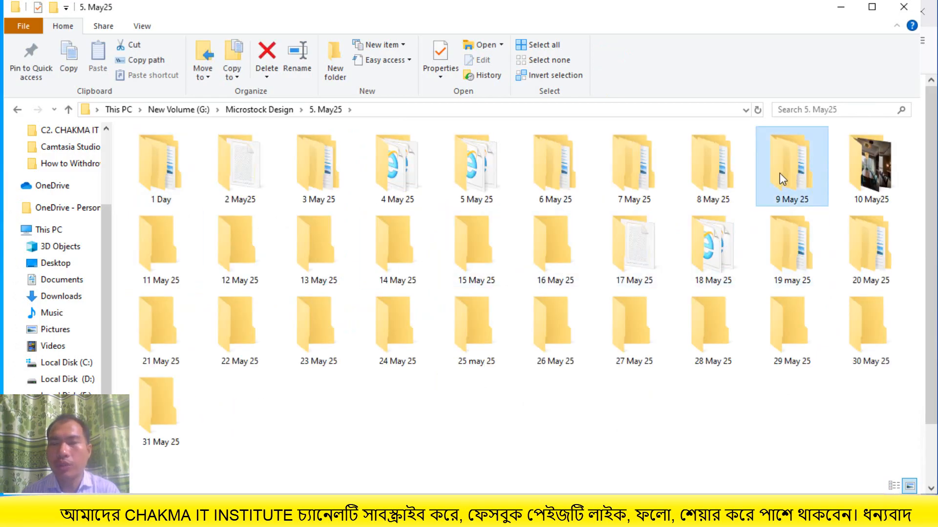
double_click(779, 173)
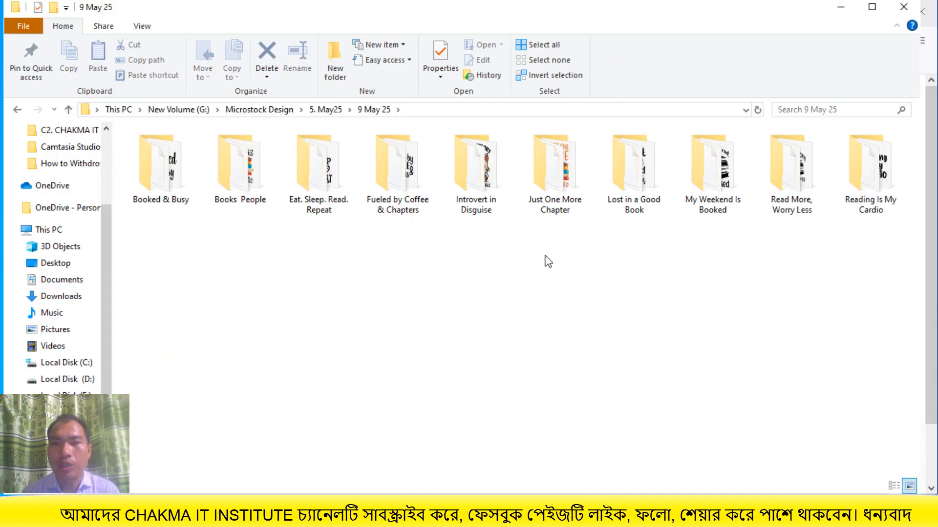
Copy the name of the Introvert in Disguise folder without renaming it.
left_click(469, 217)
left_click(470, 215)
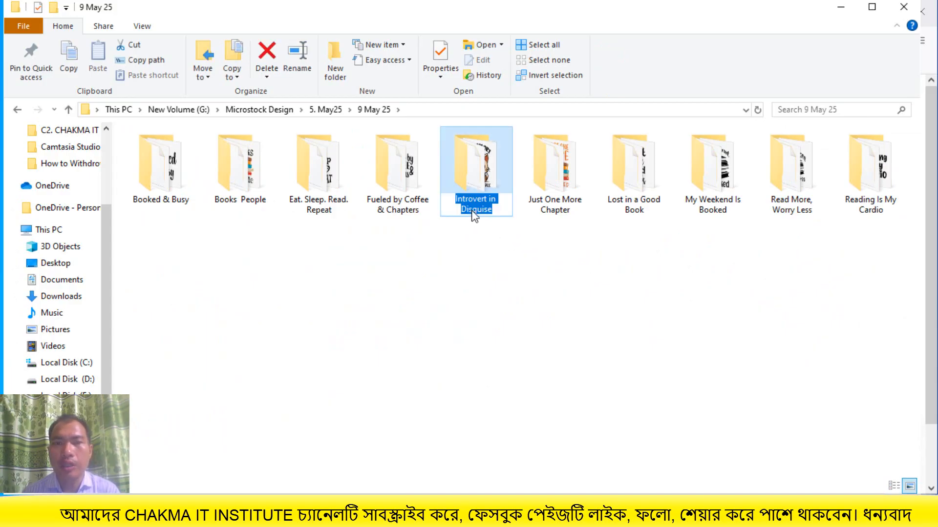
right_click(471, 210)
left_click(500, 250)
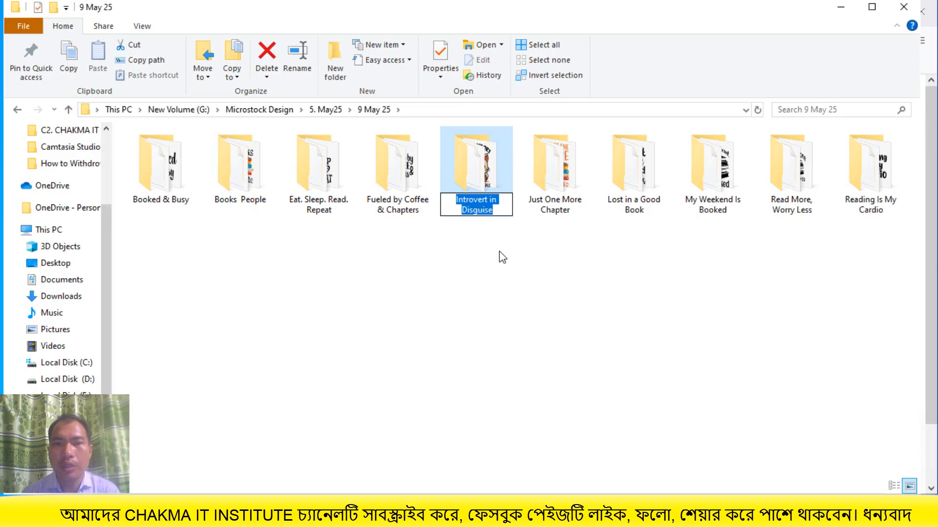
key("Escape")
left_click(506, 264)
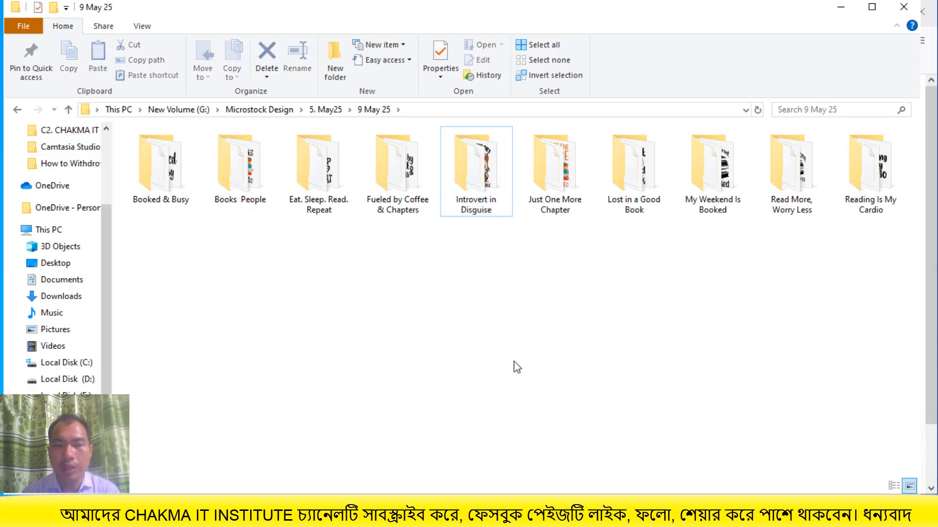
Switch back to the browser and enter "Introvert in Disguise -Typography Design" as the listing title.
key("alt+Tab")
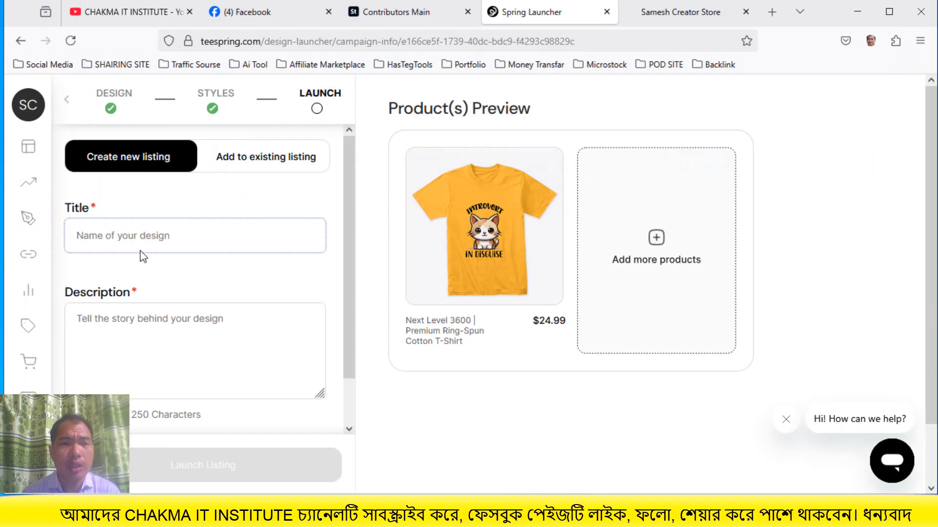
right_click(133, 240)
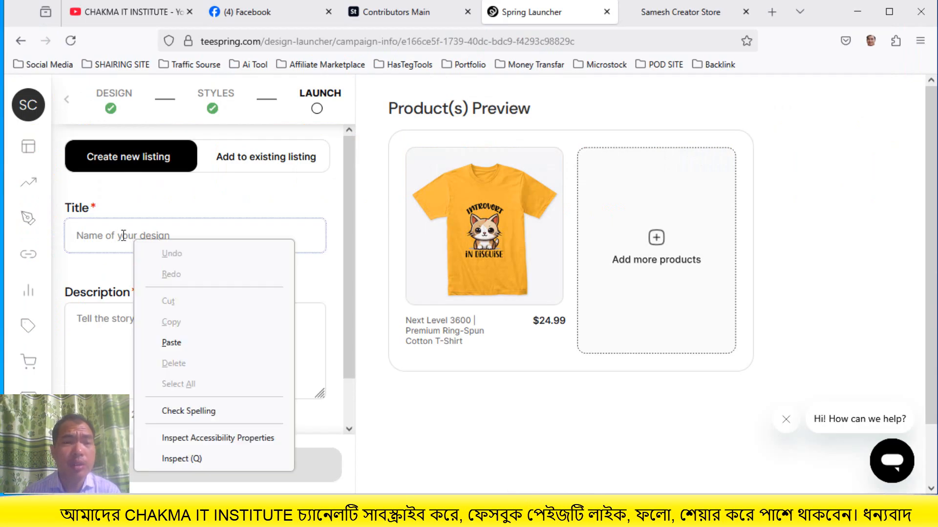
left_click(168, 342)
key("ctrl+v")
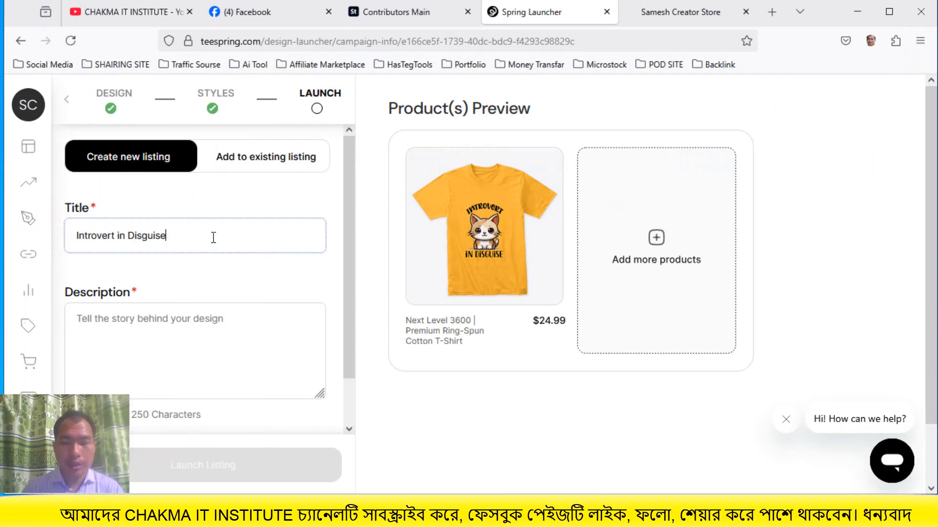
type("-")
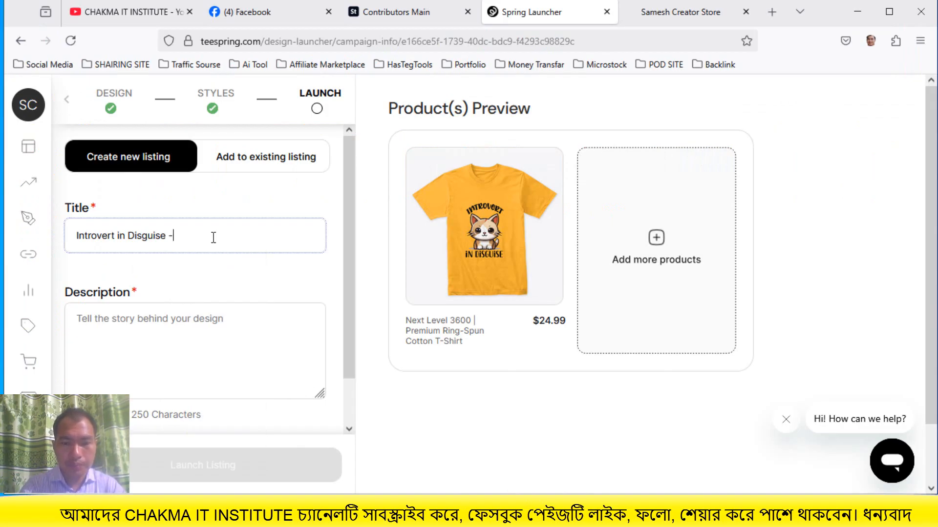
type("Typog")
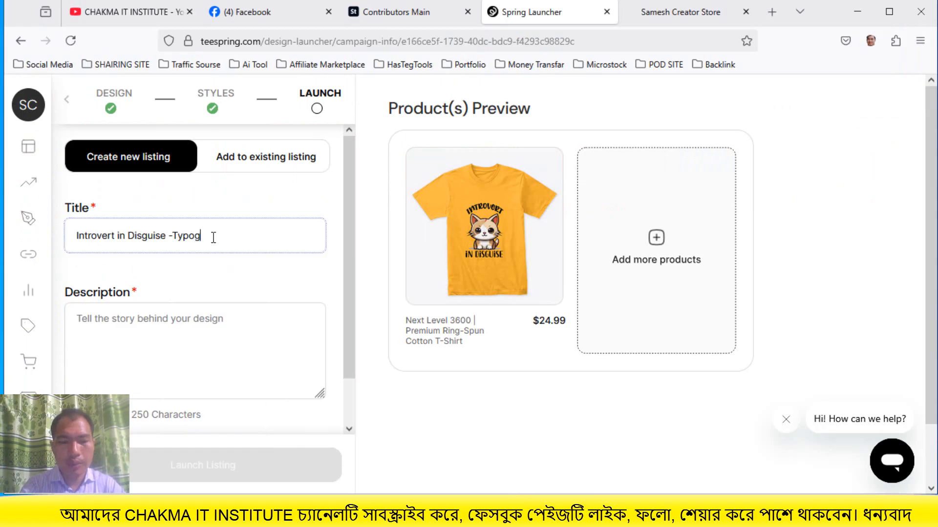
type("raphy")
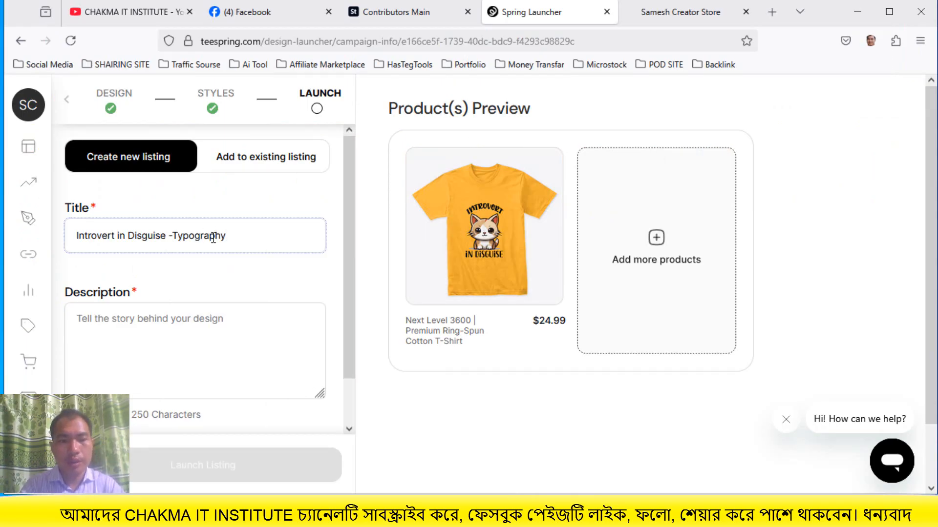
type(" Design")
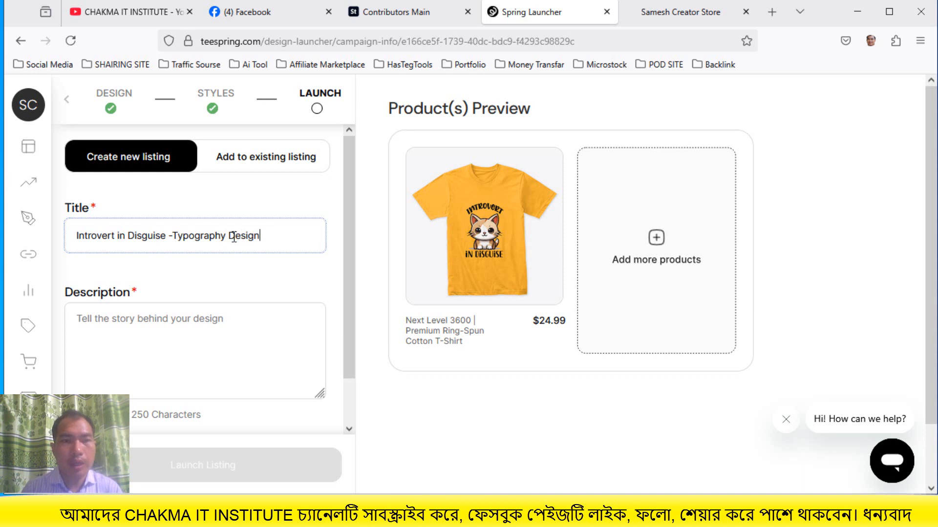
Copy the full listing title into the description.
key("ctrl+a")
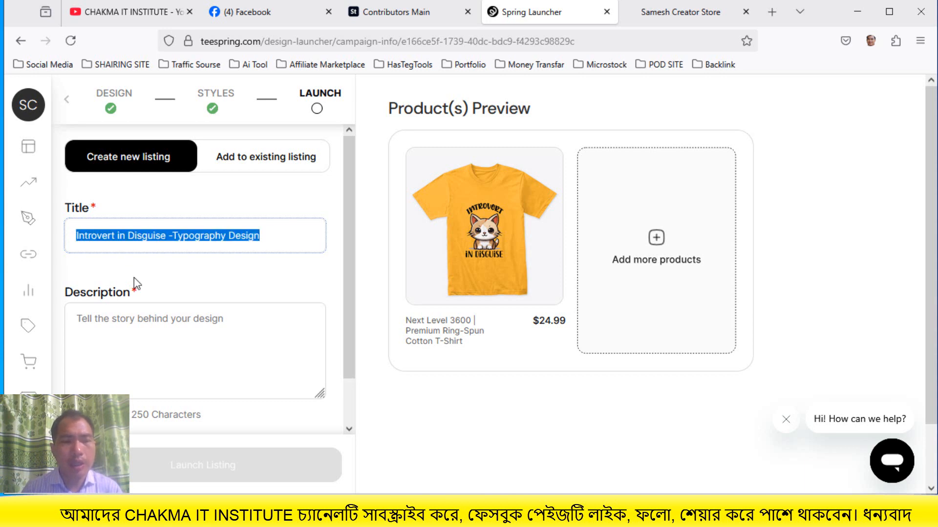
right_click(86, 240)
left_click(120, 325)
left_click(98, 319)
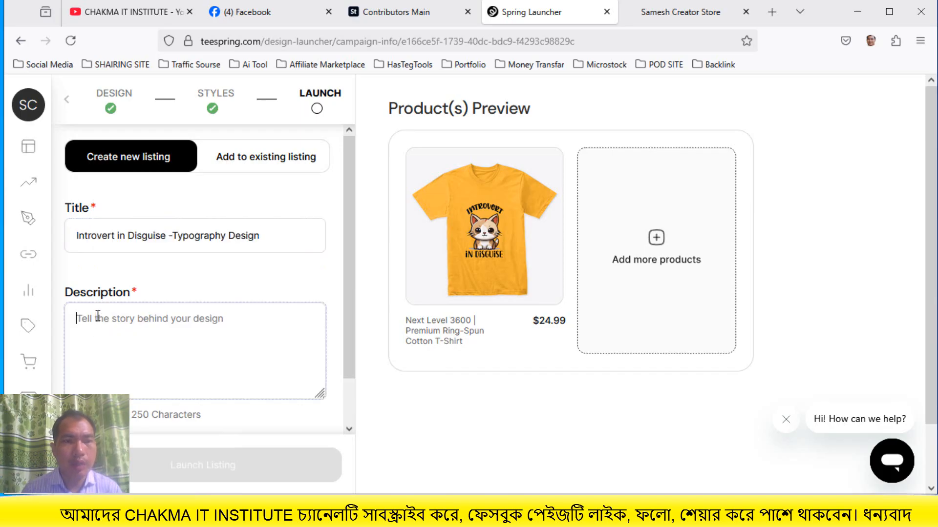
right_click(98, 318)
key("Escape")
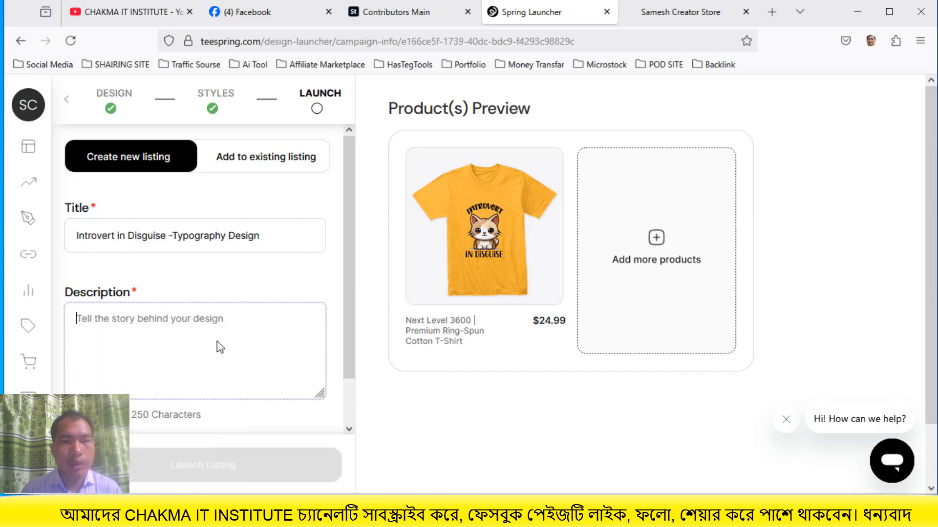
key("ctrl+v")
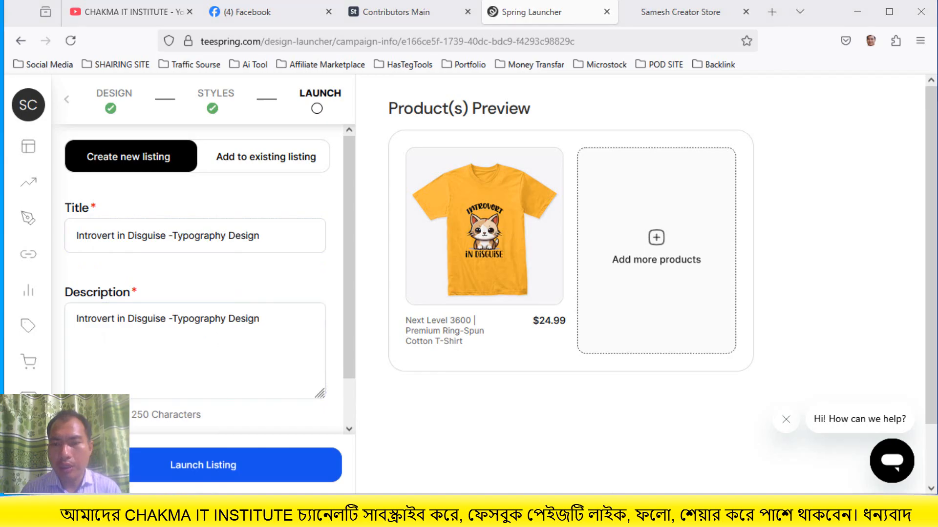
key("alt+Tab")
left_click(436, 169)
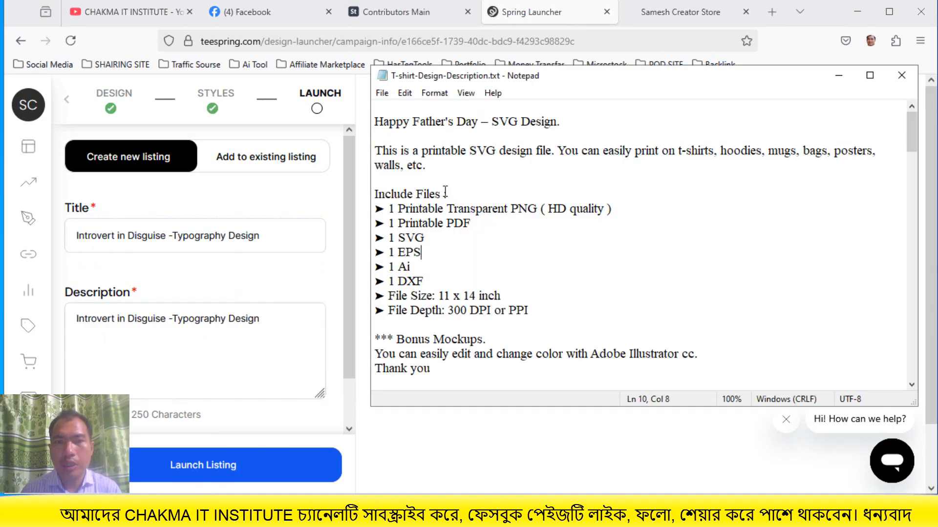
left_click_drag(436, 170, 375, 151)
right_click(380, 156)
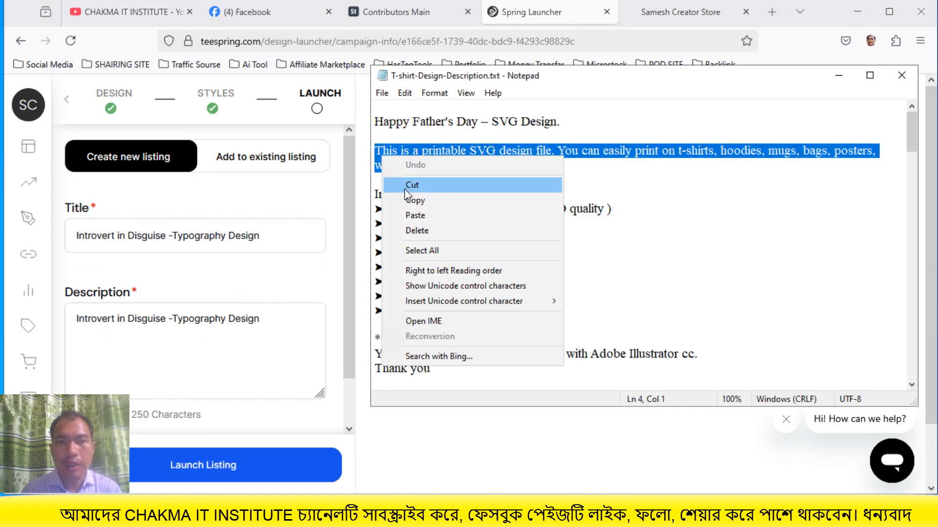
left_click(390, 201)
left_click(242, 330)
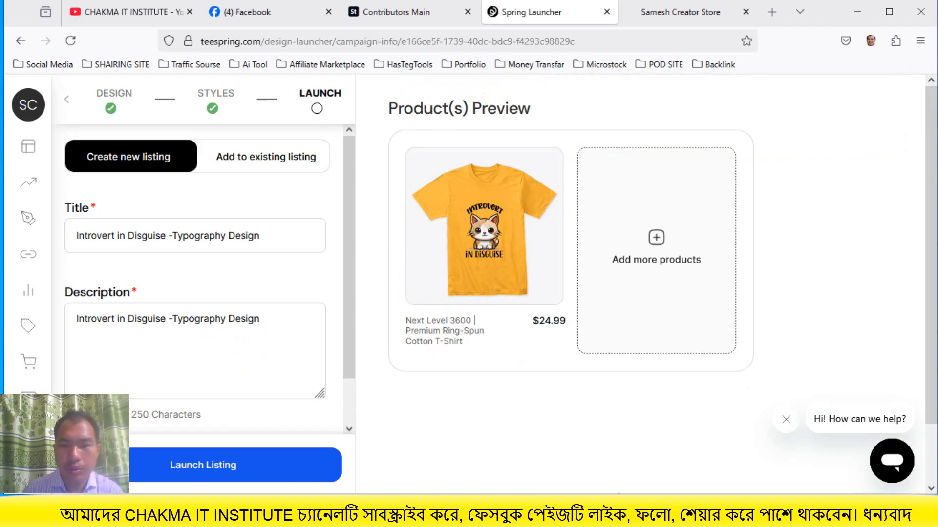
Switch to Notepad and copy the paragraph starting "This is a printable SVG design file" from T-shirt-Design-Description.txt.
key("alt+Tab")
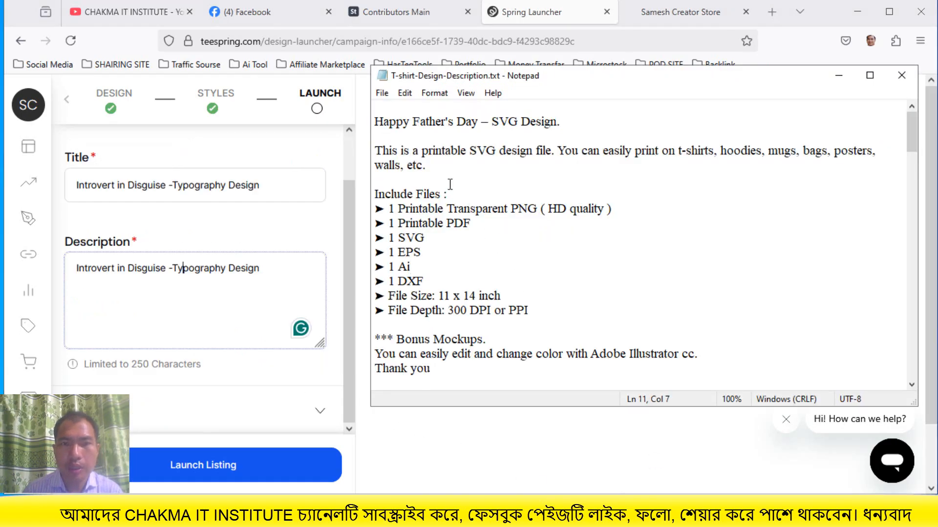
left_click_drag(427, 165, 376, 151)
right_click(381, 151)
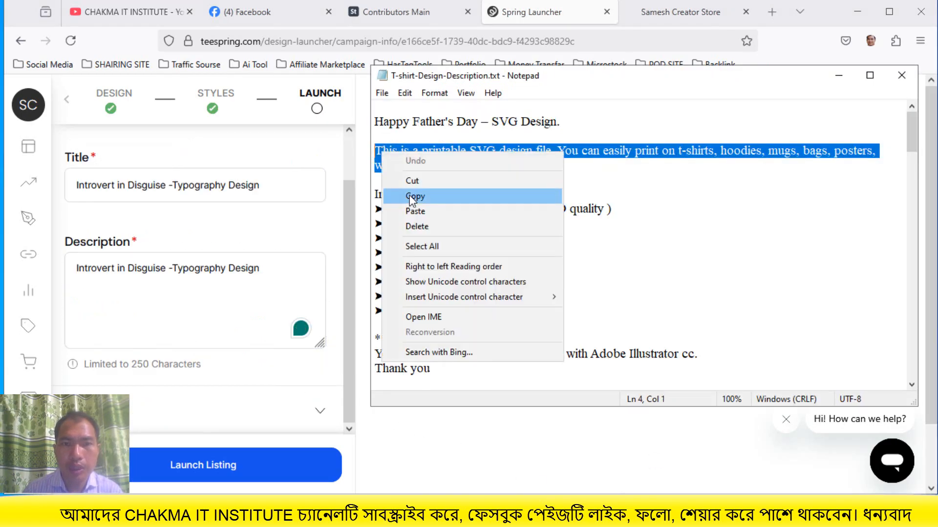
left_click(386, 198)
End the description's first line with a period and paste the copied printable SVG paragraph on a new line, followed by a line break.
left_click(256, 292)
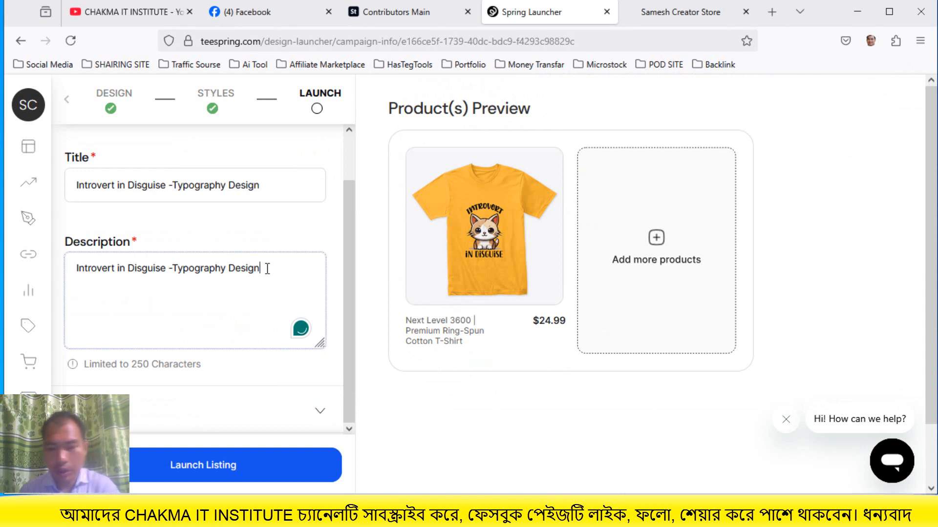
type(".")
key("Return")
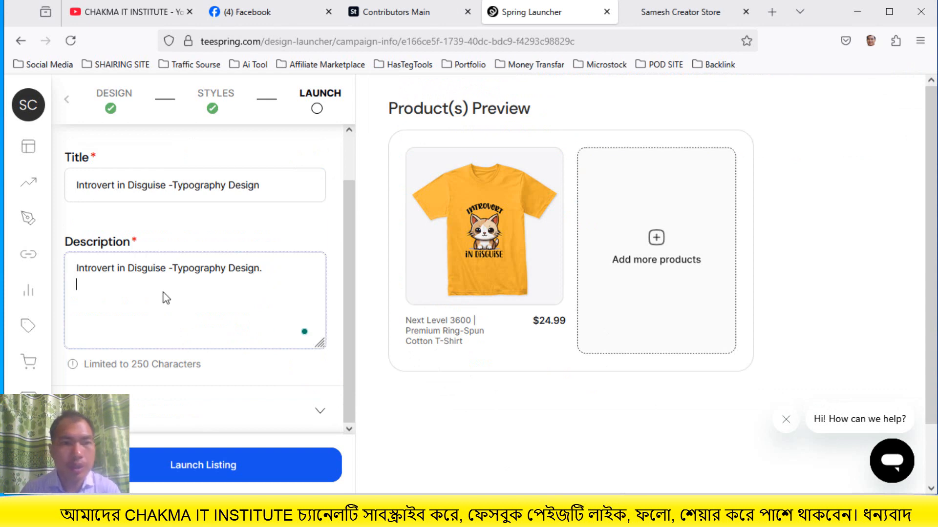
right_click(152, 300)
left_click(195, 161)
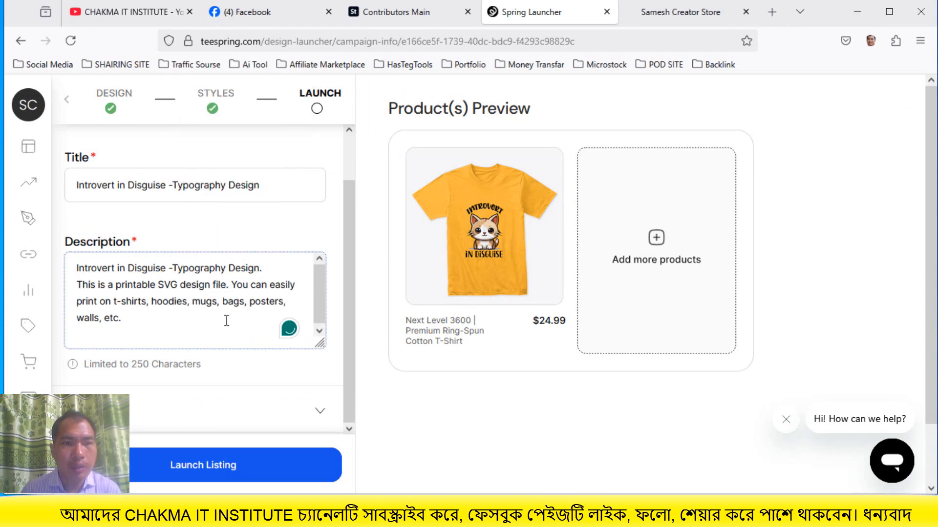
scroll(224, 320, "up", 1)
scroll(225, 322, "down", 1)
key("Return")
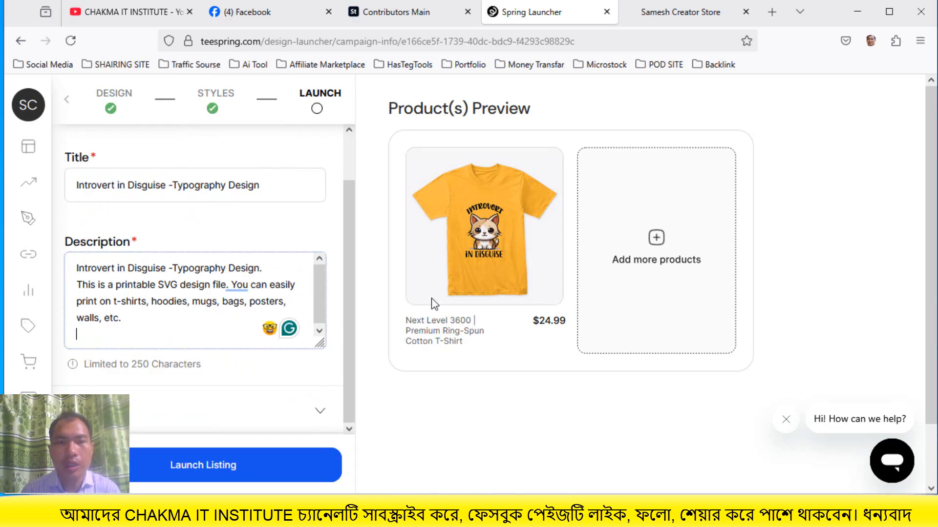
View the product selection for adding more products and return to the launch details with only the Next Level 3600 T-shirt selected.
left_click(656, 239)
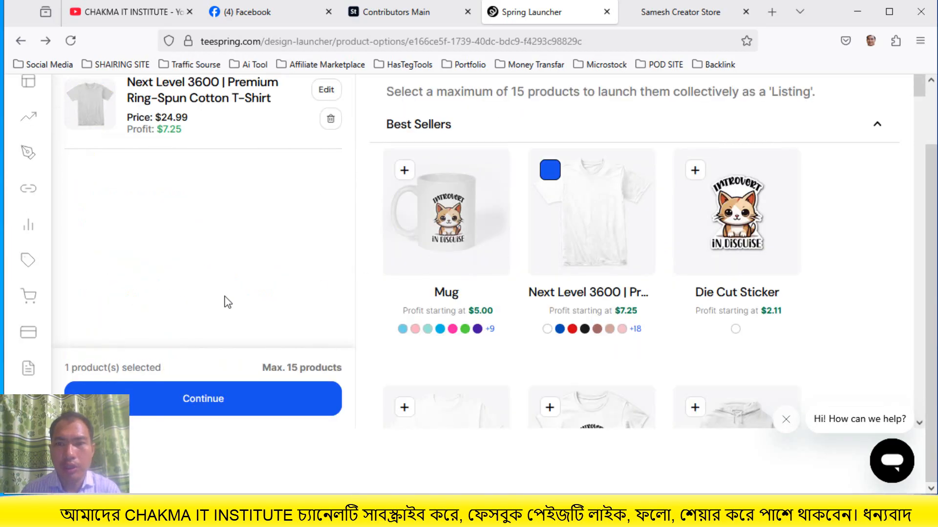
scroll(228, 302, "down", 2)
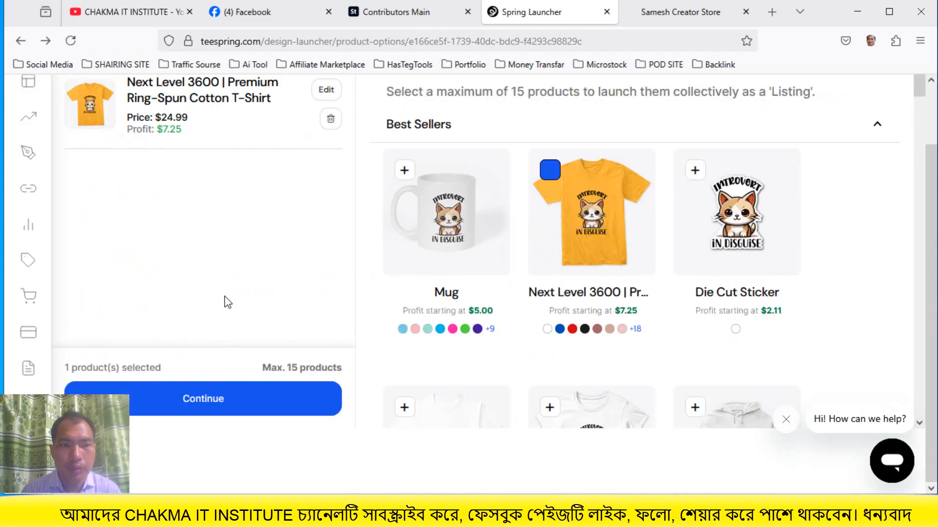
left_click(218, 400)
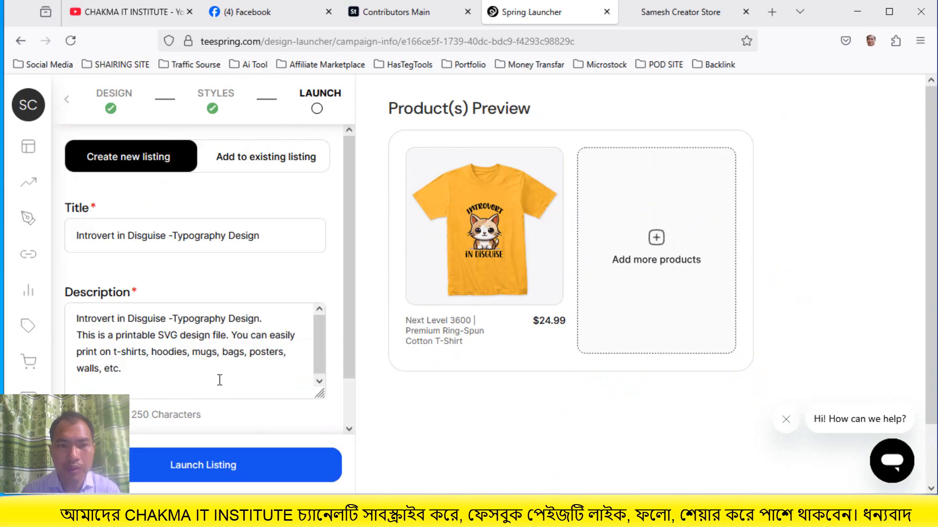
Check the entered title and description and launch the new listing.
scroll(235, 331, "down", 1)
scroll(235, 330, "down", 1)
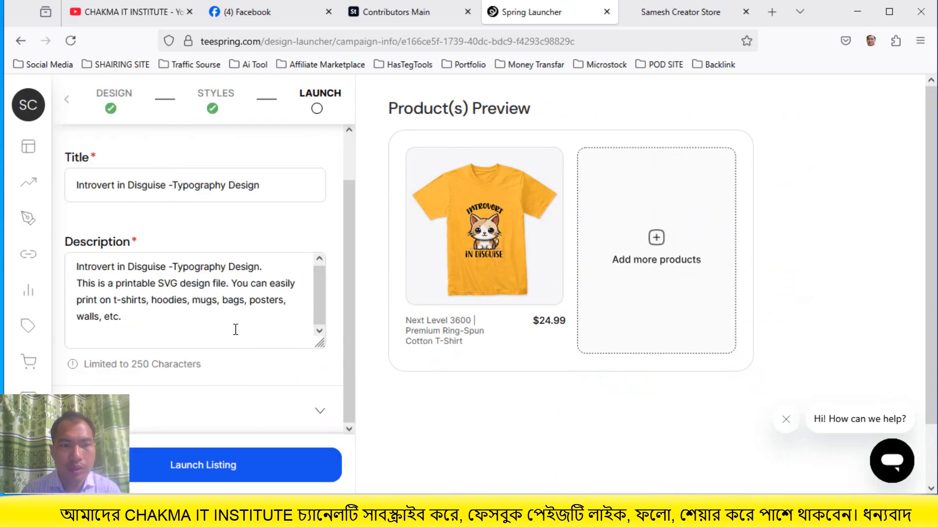
scroll(235, 329, "down", 1)
scroll(236, 330, "up", 1)
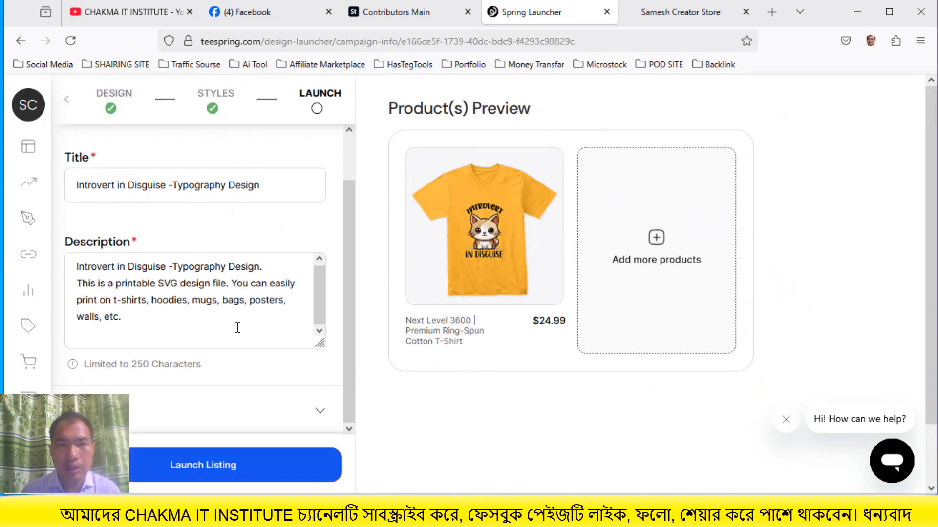
scroll(238, 337, "down", 1)
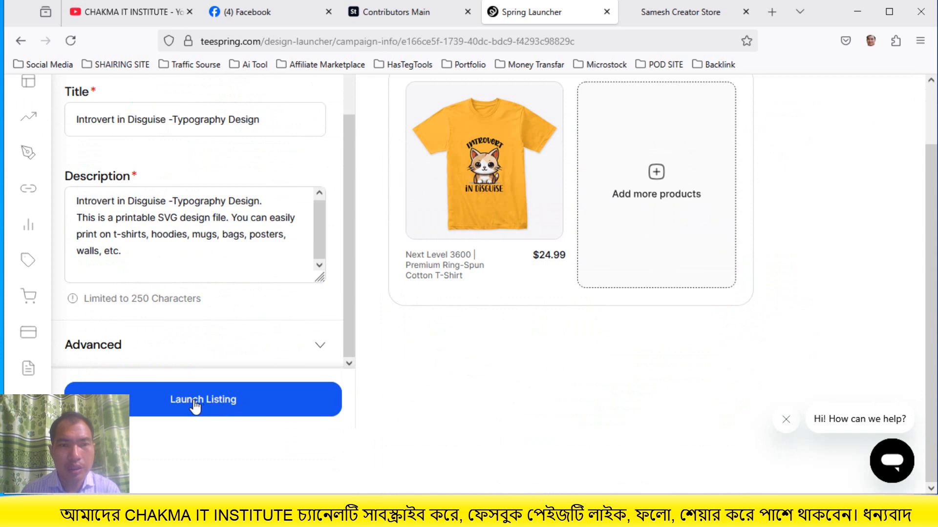
scroll(195, 405, "up", 1)
scroll(200, 406, "down", 1)
left_click(206, 405)
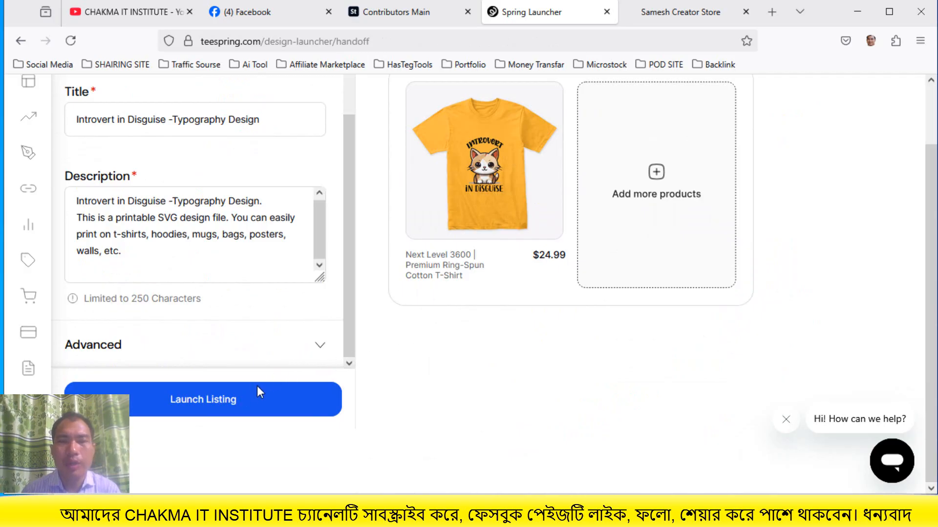
Look over the promotion resources and the congratulations page for the launched listing.
scroll(261, 374, "up", 1)
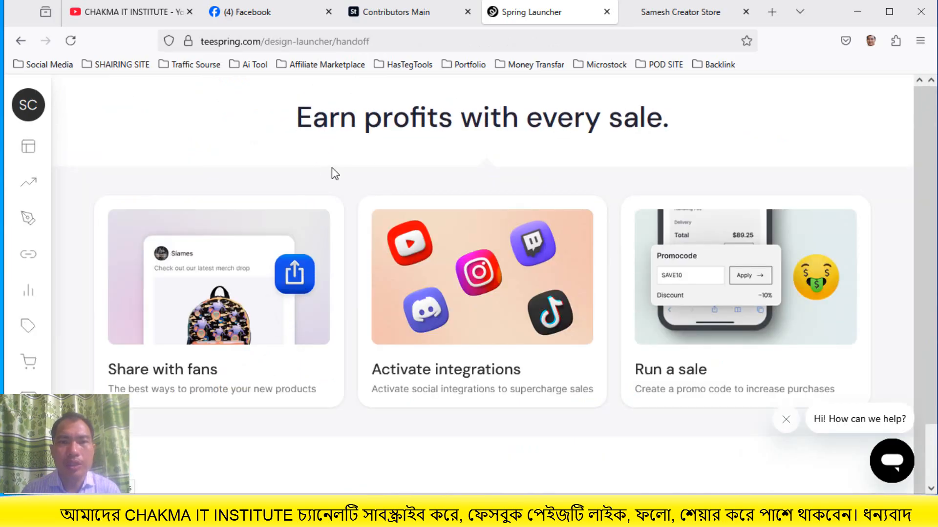
scroll(386, 283, "down", 1)
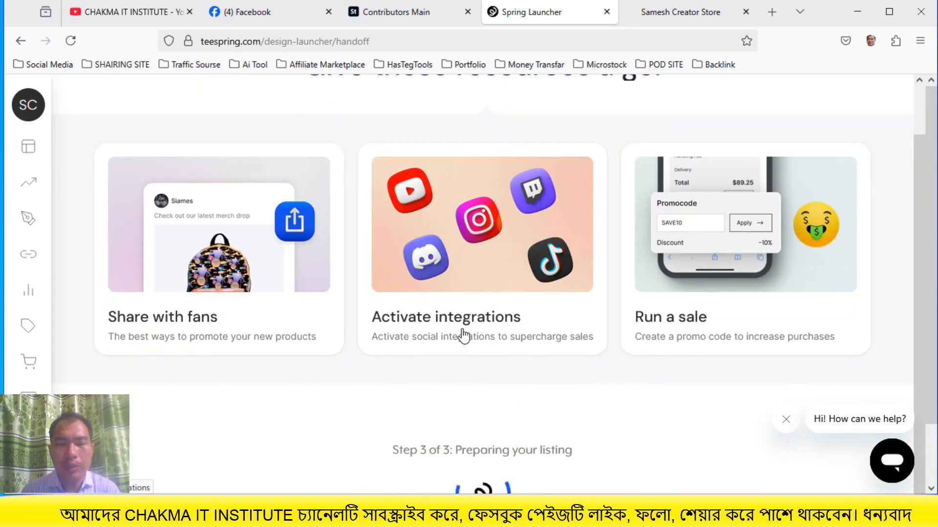
scroll(347, 360, "down", 1)
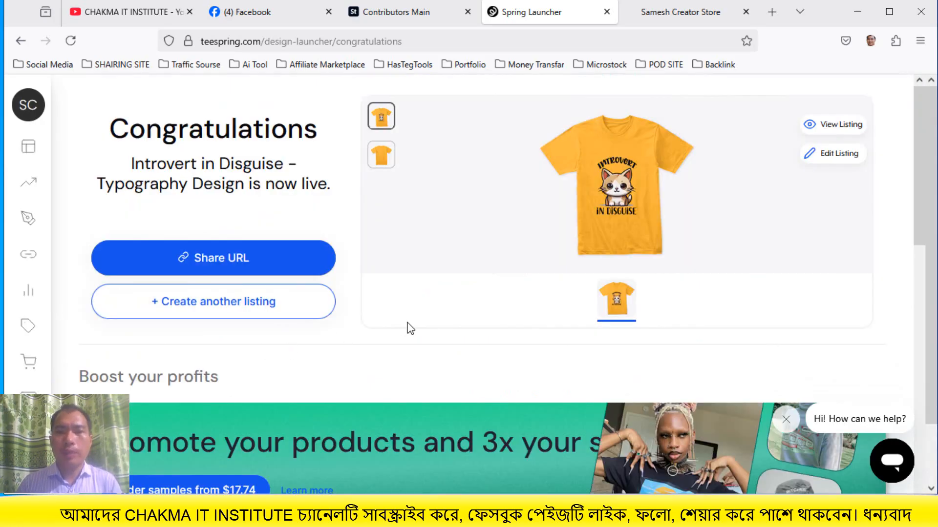
scroll(423, 326, "down", 3)
scroll(423, 327, "up", 3)
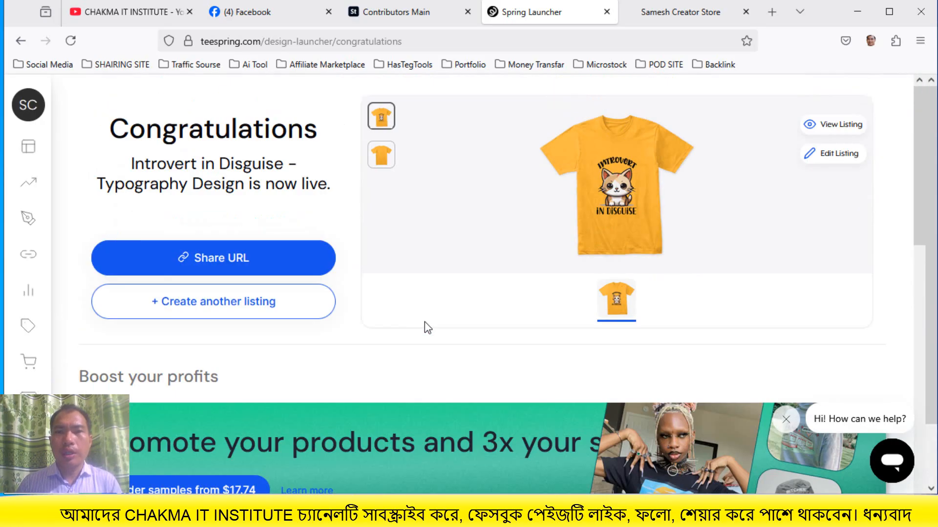
Switch to the creator store, look through its featured products and reload the storefront page.
left_click(675, 22)
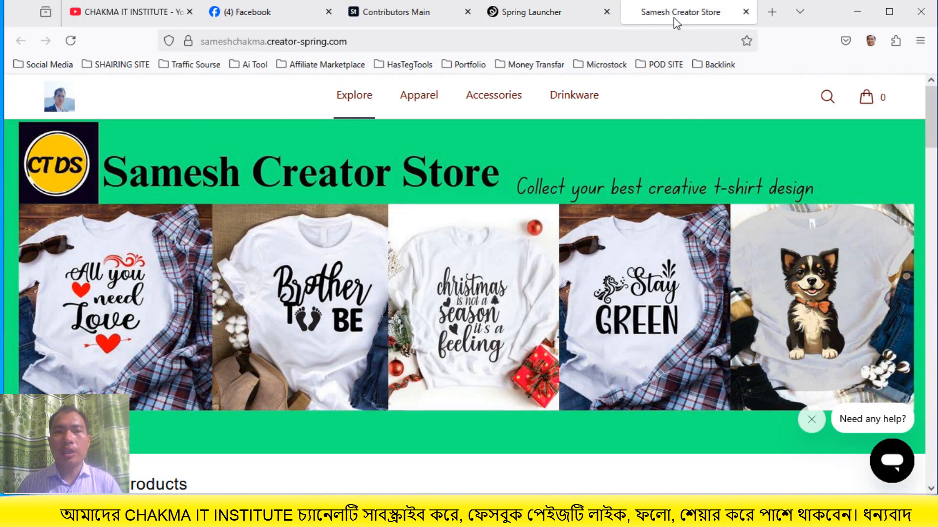
scroll(400, 317, "down", 3)
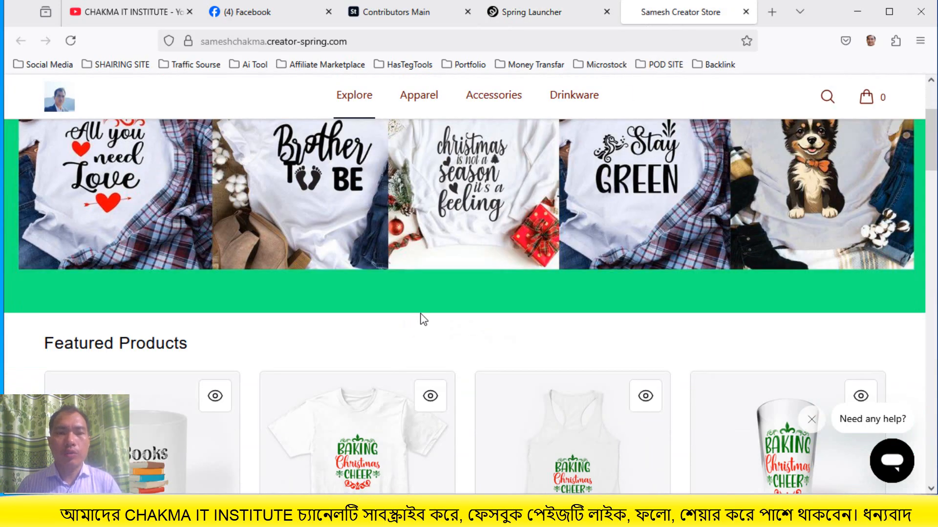
scroll(421, 317, "down", 3)
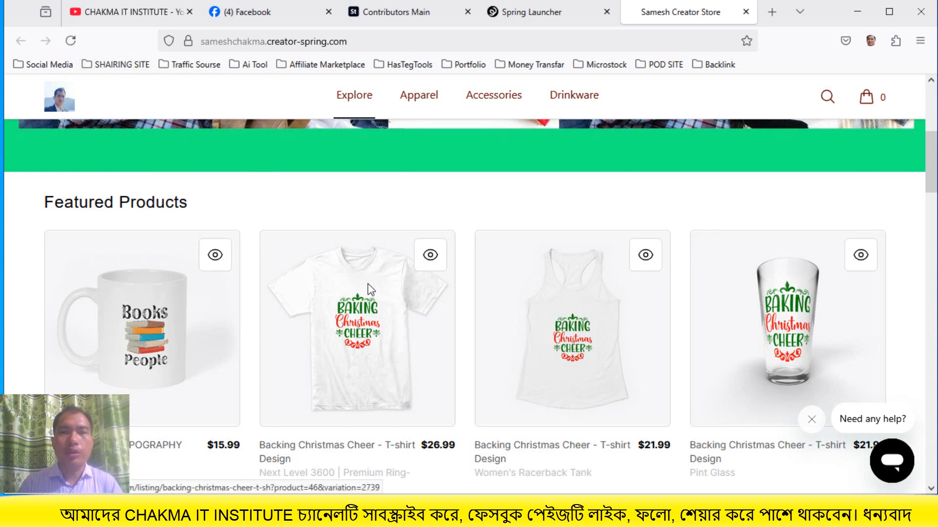
scroll(368, 284, "down", 2)
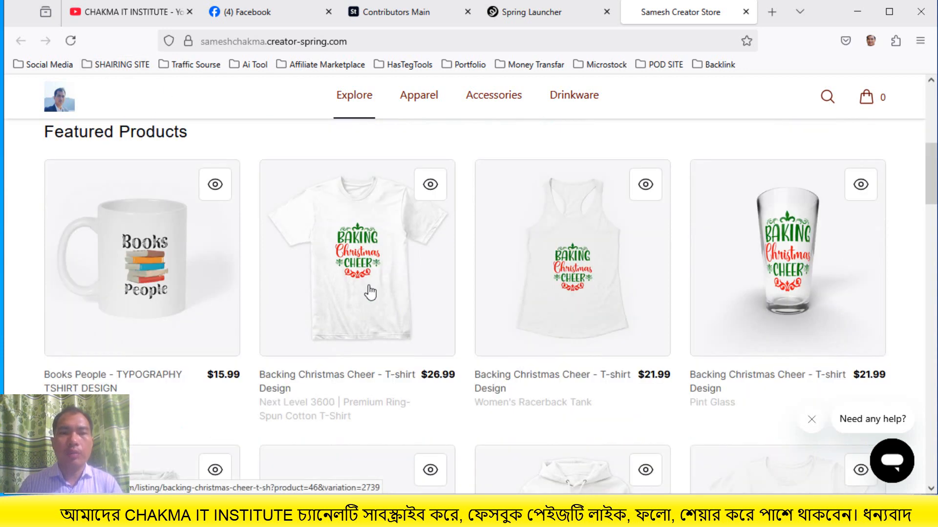
left_click(369, 290)
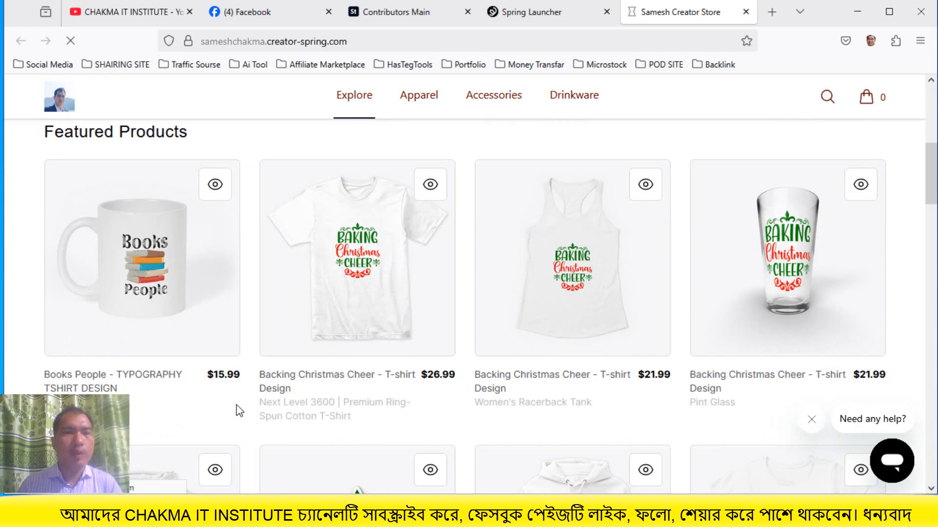
scroll(413, 382, "up", 5)
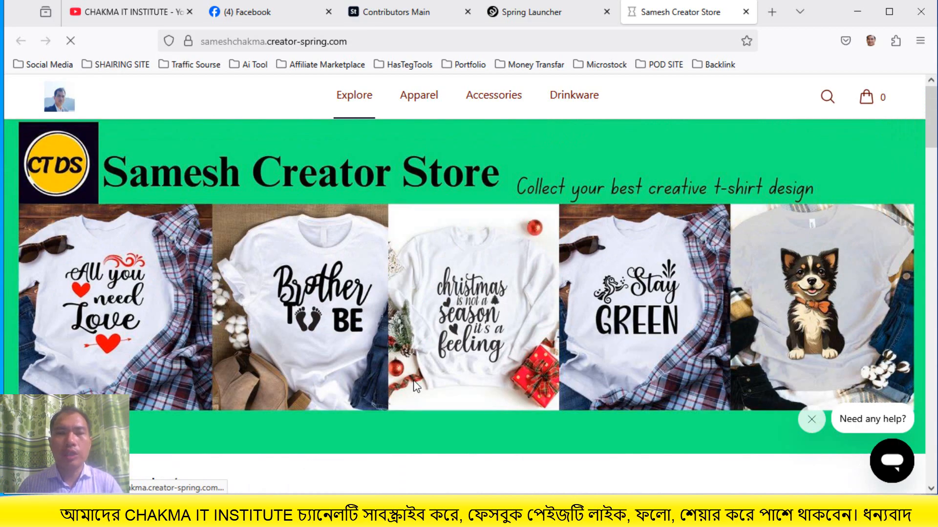
Examine the storefront banner and featured products, checking the Introvert in Disguise T-shirt's image, title, price and color options.
scroll(415, 385, "down", 5)
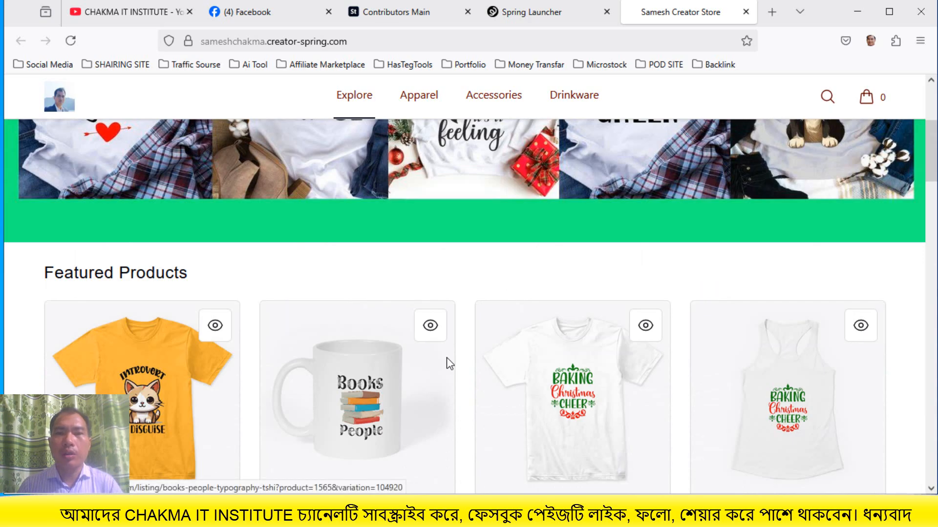
scroll(450, 364, "up", 5)
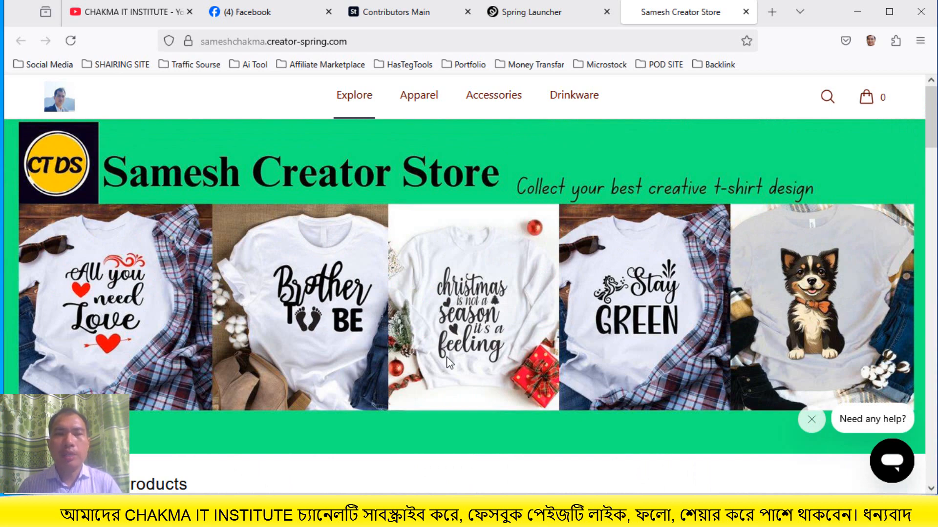
scroll(449, 364, "down", 3)
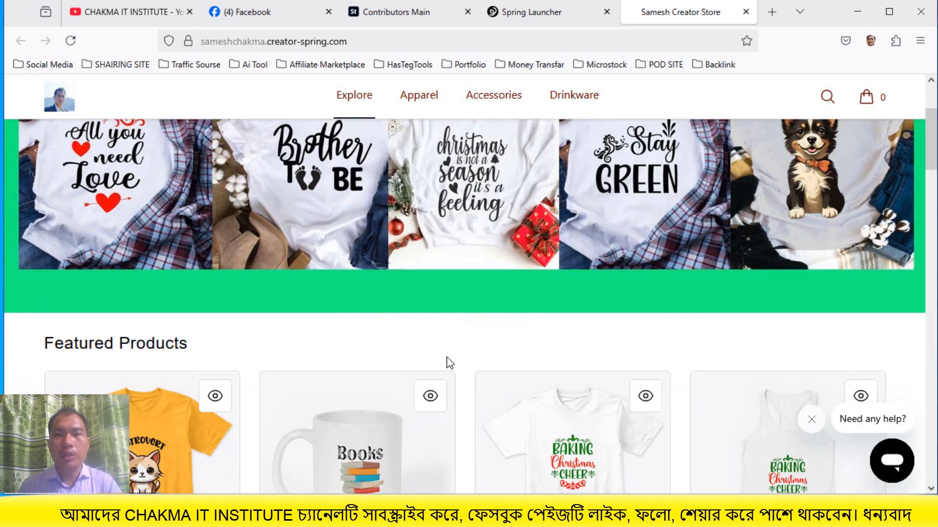
scroll(450, 363, "down", 3)
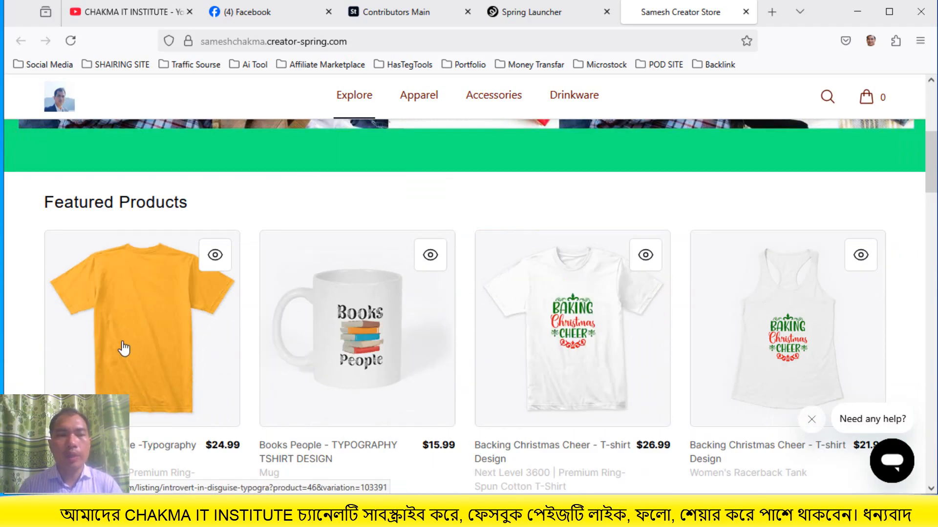
scroll(266, 341, "down", 3)
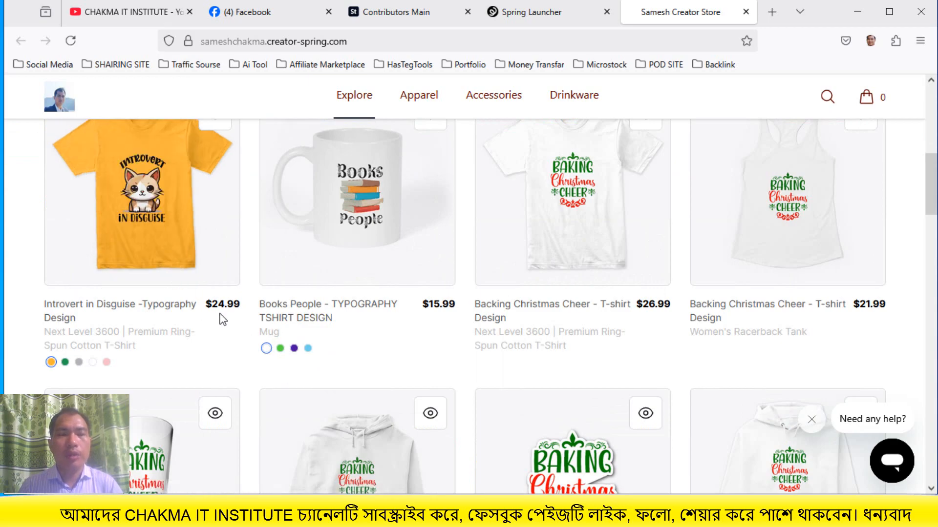
scroll(223, 318, "up", 3)
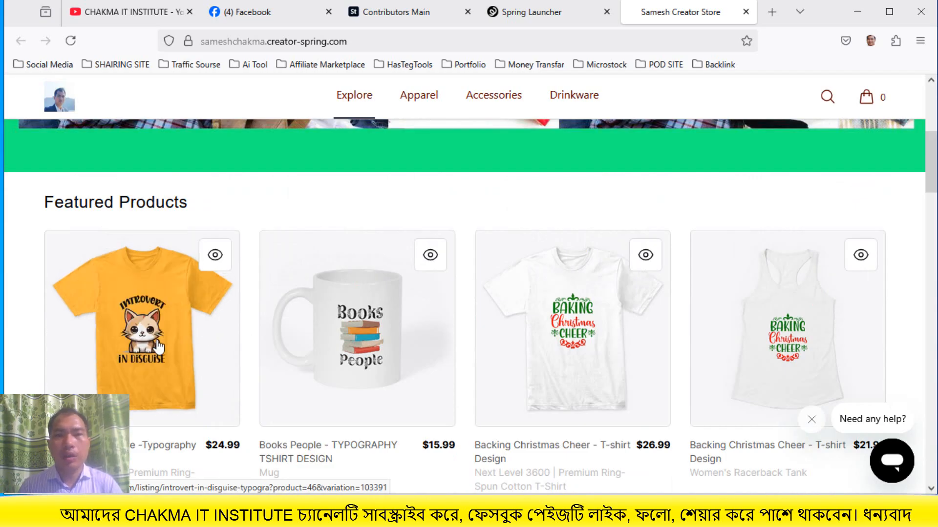
scroll(157, 346, "up", 3)
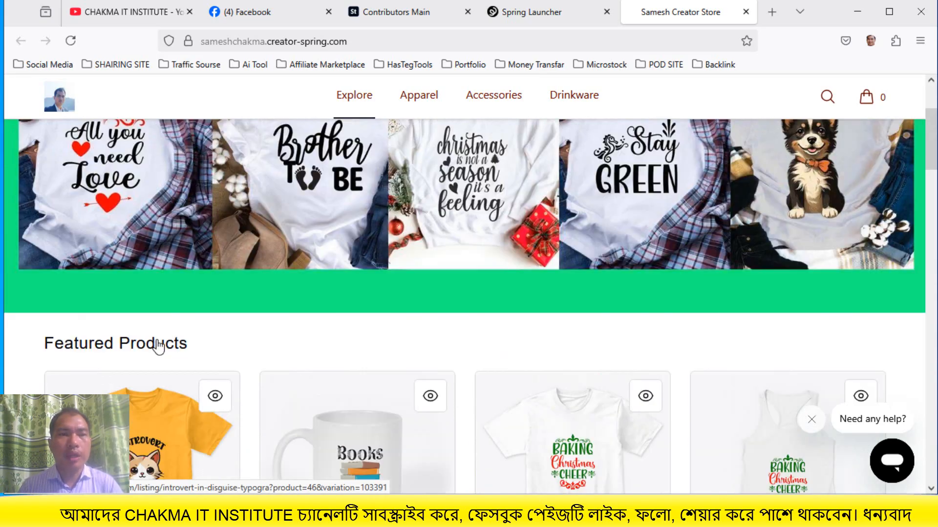
scroll(157, 346, "up", 3)
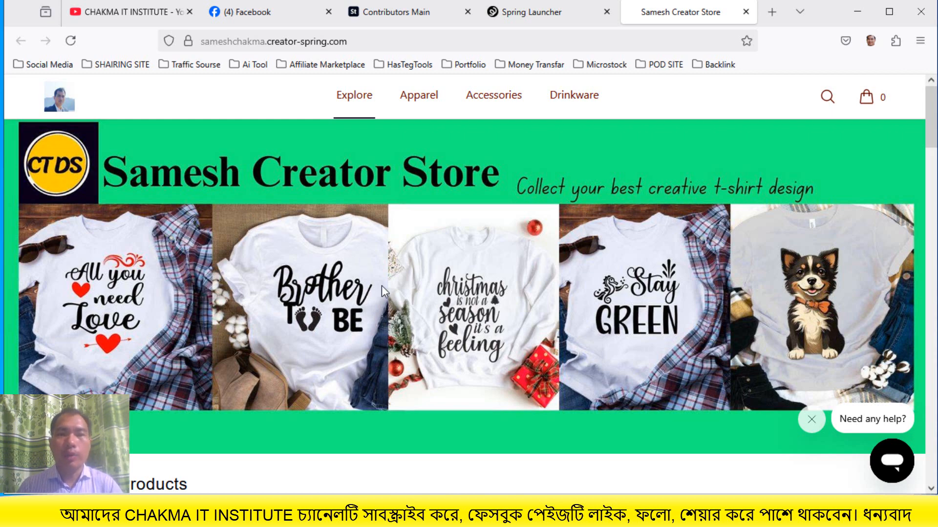
scroll(591, 313, "down", 2)
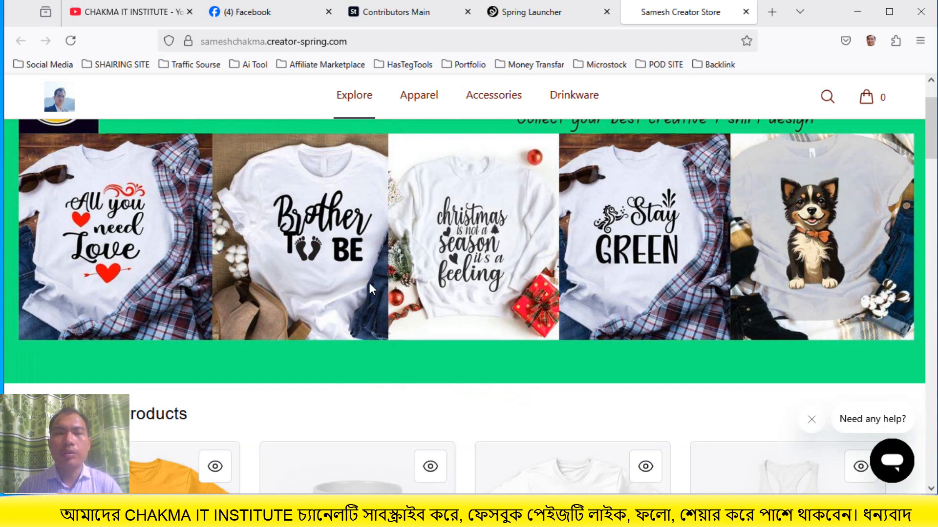
scroll(369, 282, "up", 2)
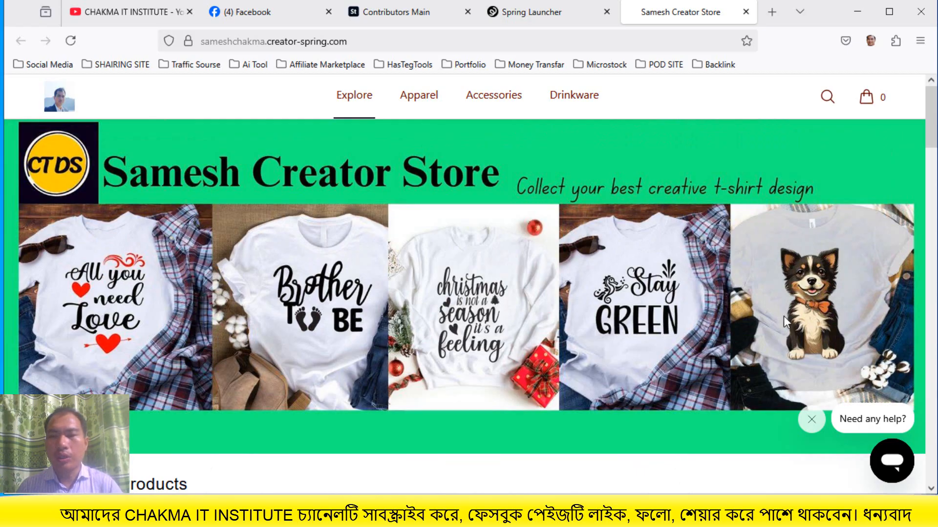
scroll(498, 365, "down", 10)
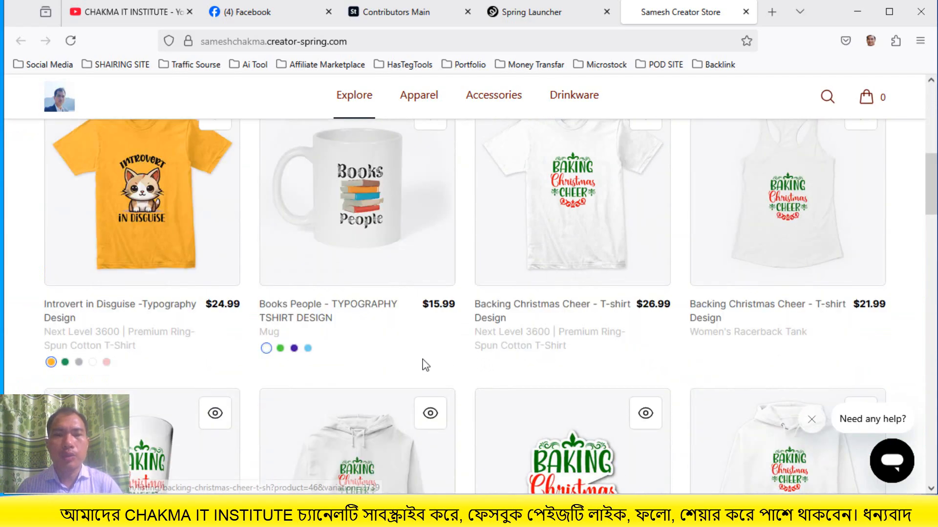
scroll(426, 365, "up", 5)
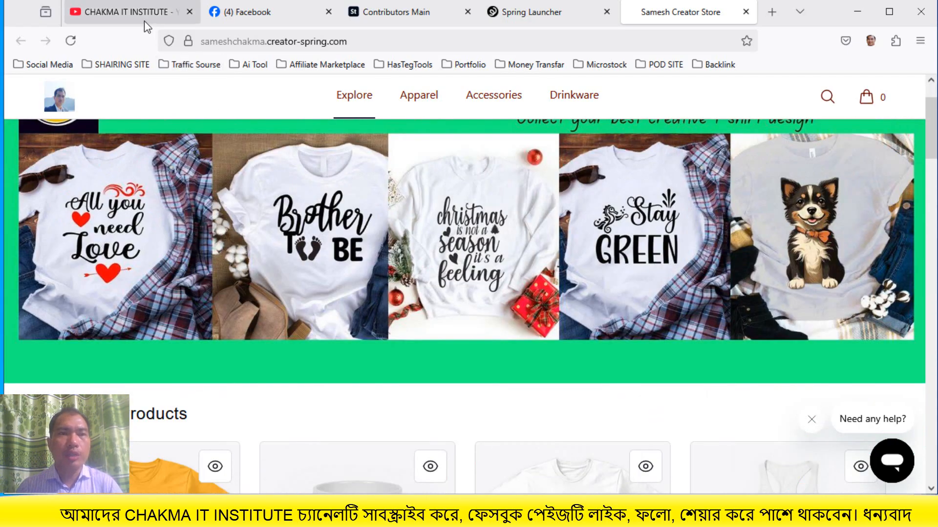
Switch to the CHAKMA IT INSTITUTE channel's videos page on YouTube.
left_click(143, 17)
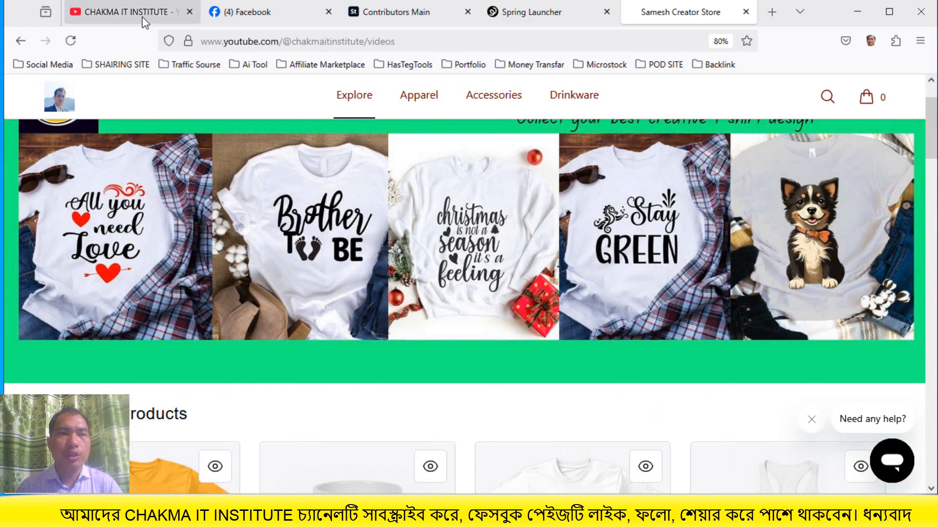